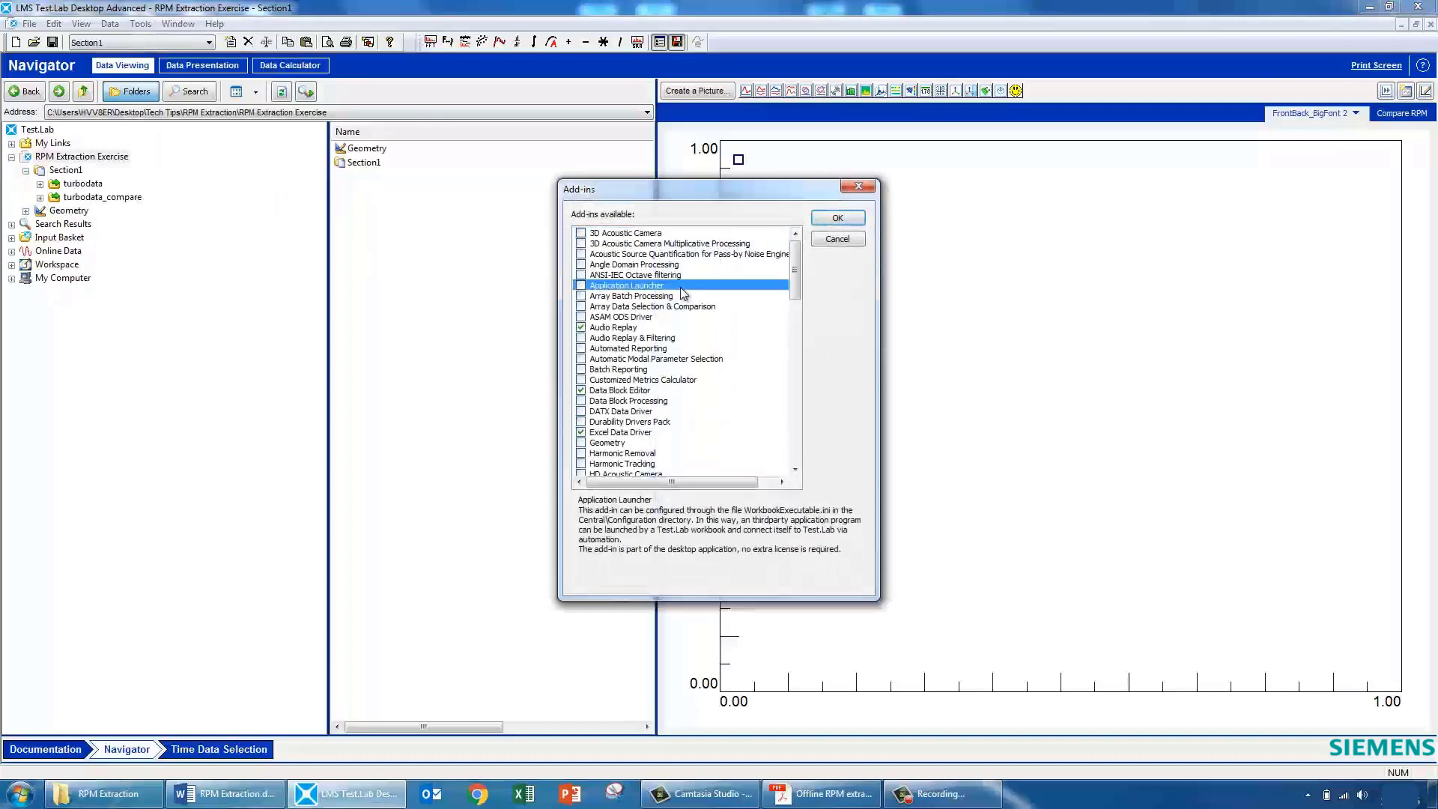
Enable the Offline RPM-Extraction add-in.
key(o)
scroll(680, 289, down, 2)
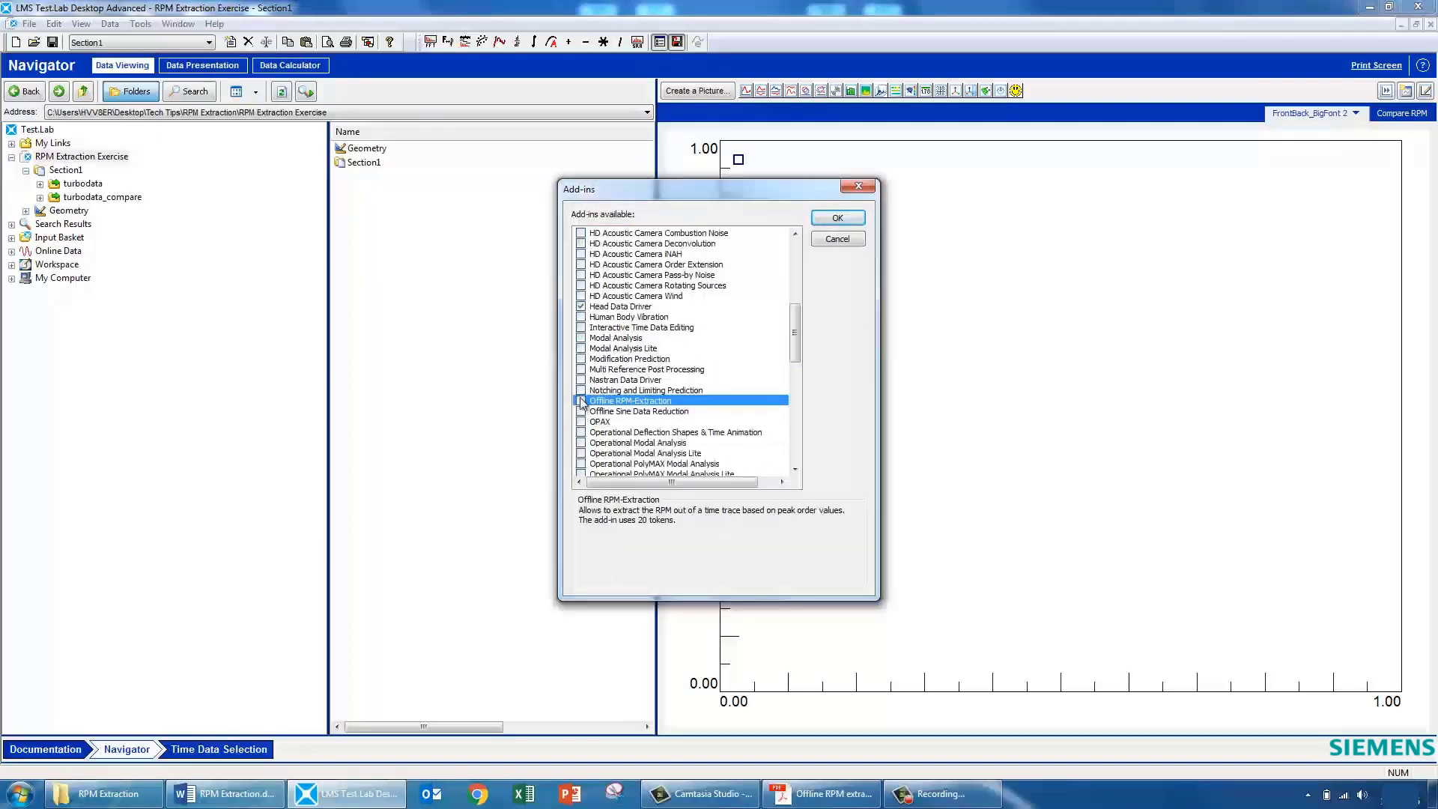
click(582, 401)
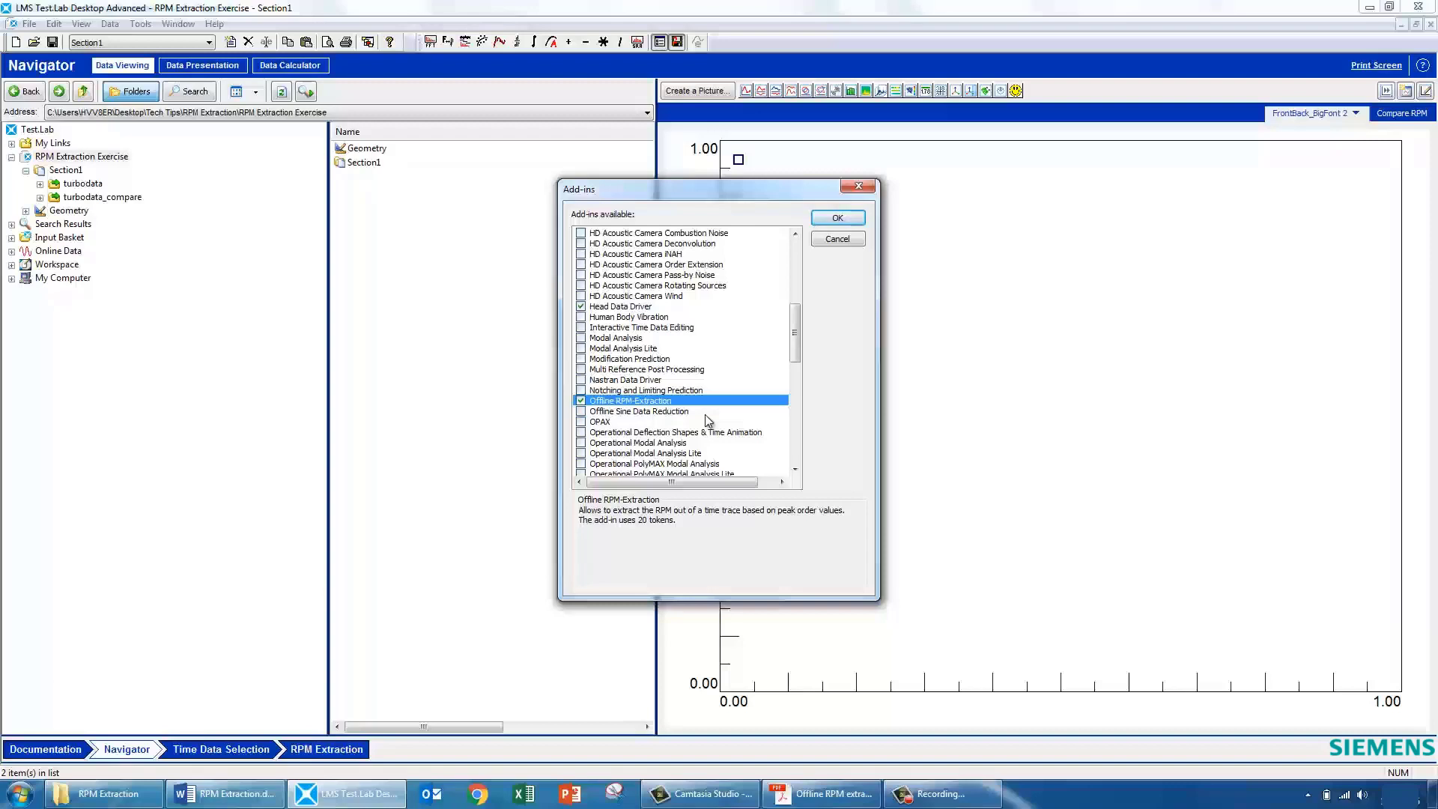
click(838, 217)
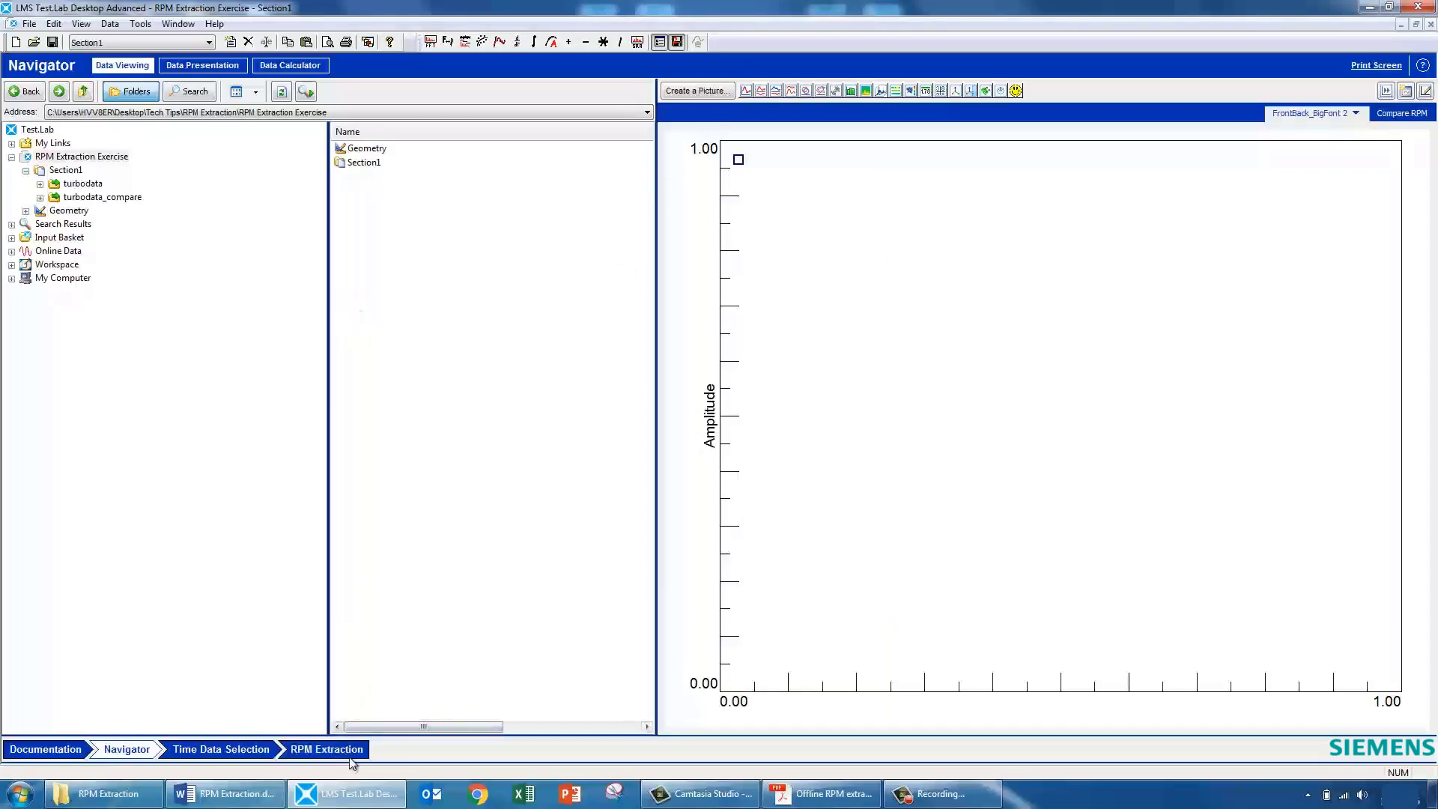
Replace the input basket contents with all four throughput channels of the turbodata run.
click(40, 184)
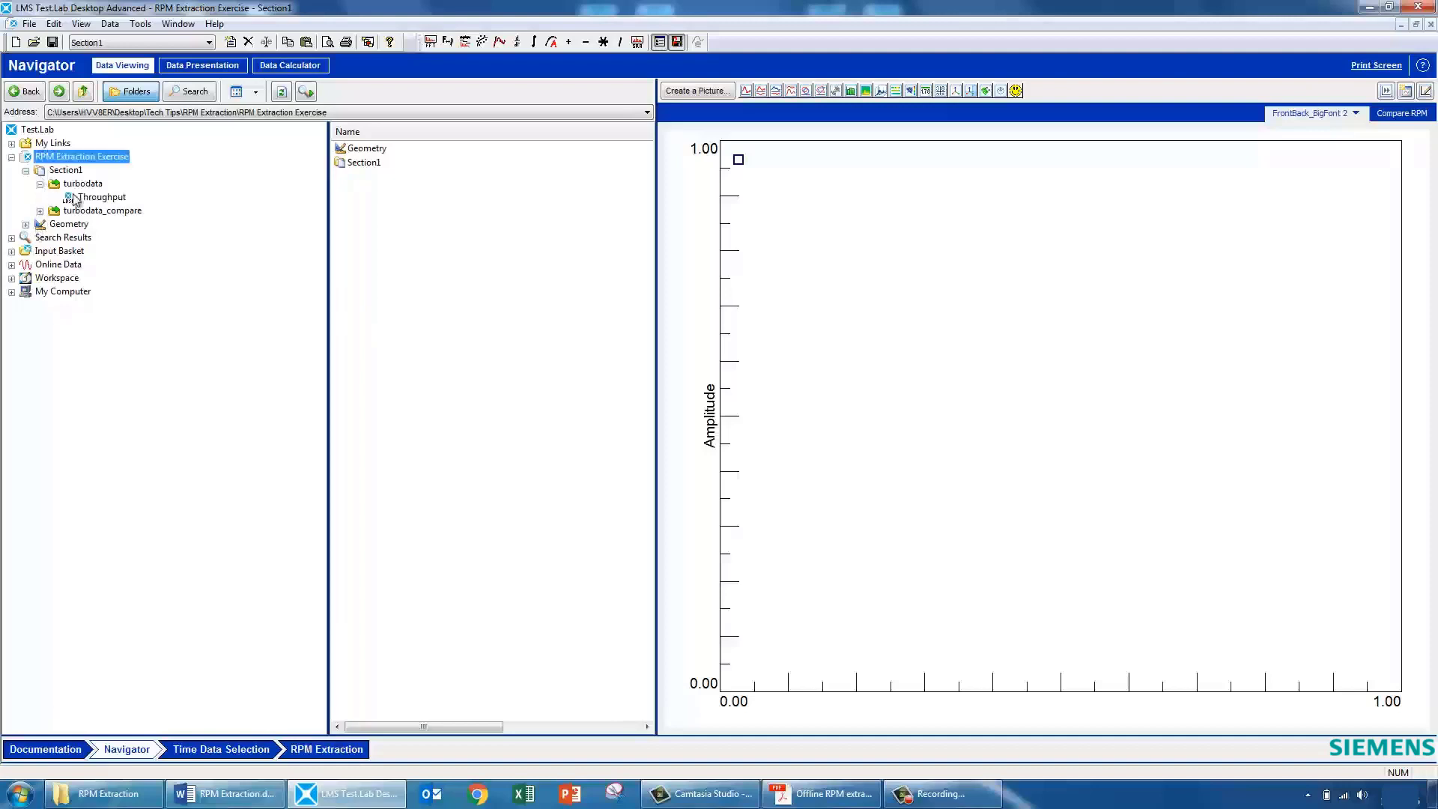
click(82, 199)
drag(399, 248, 397, 150)
right_click(397, 151)
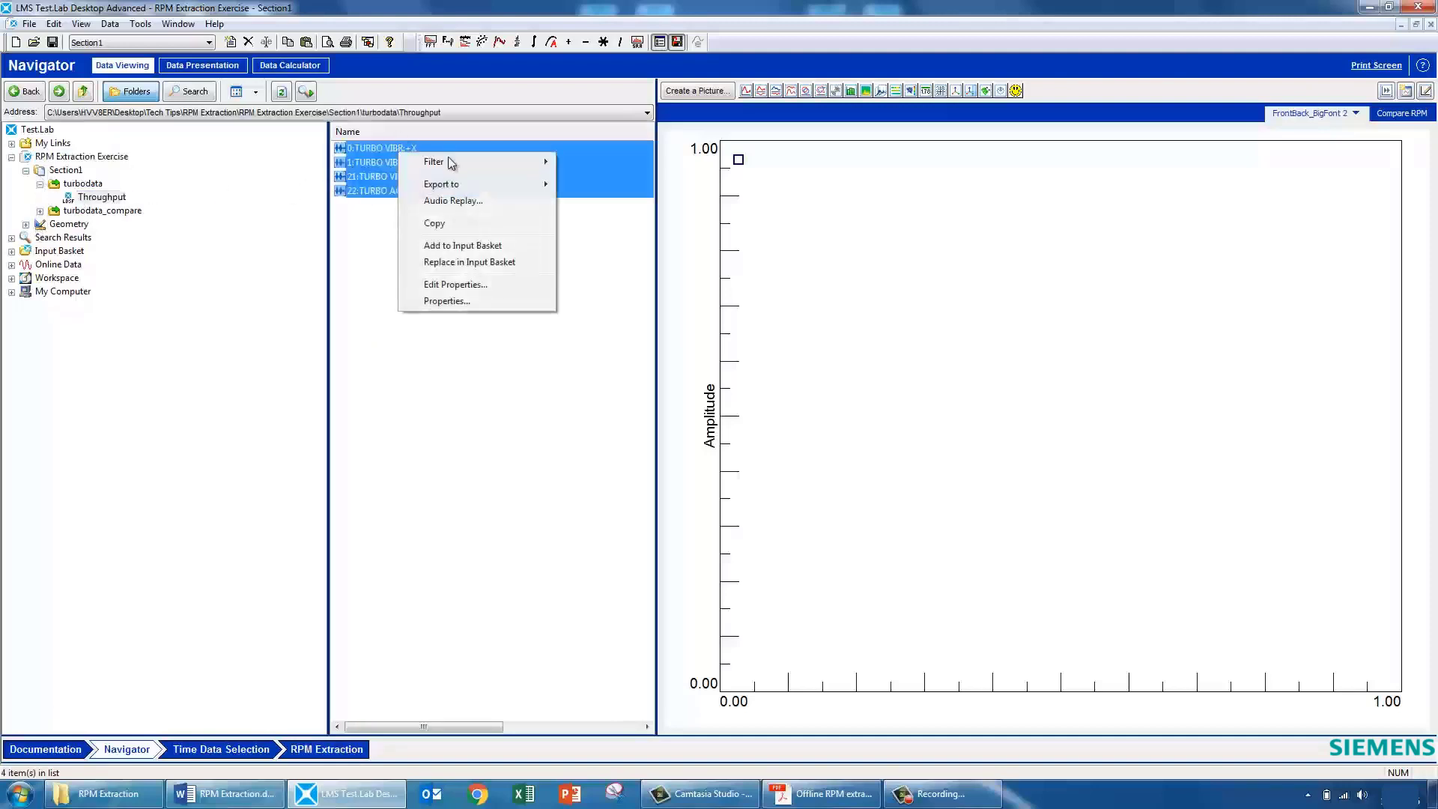
click(443, 264)
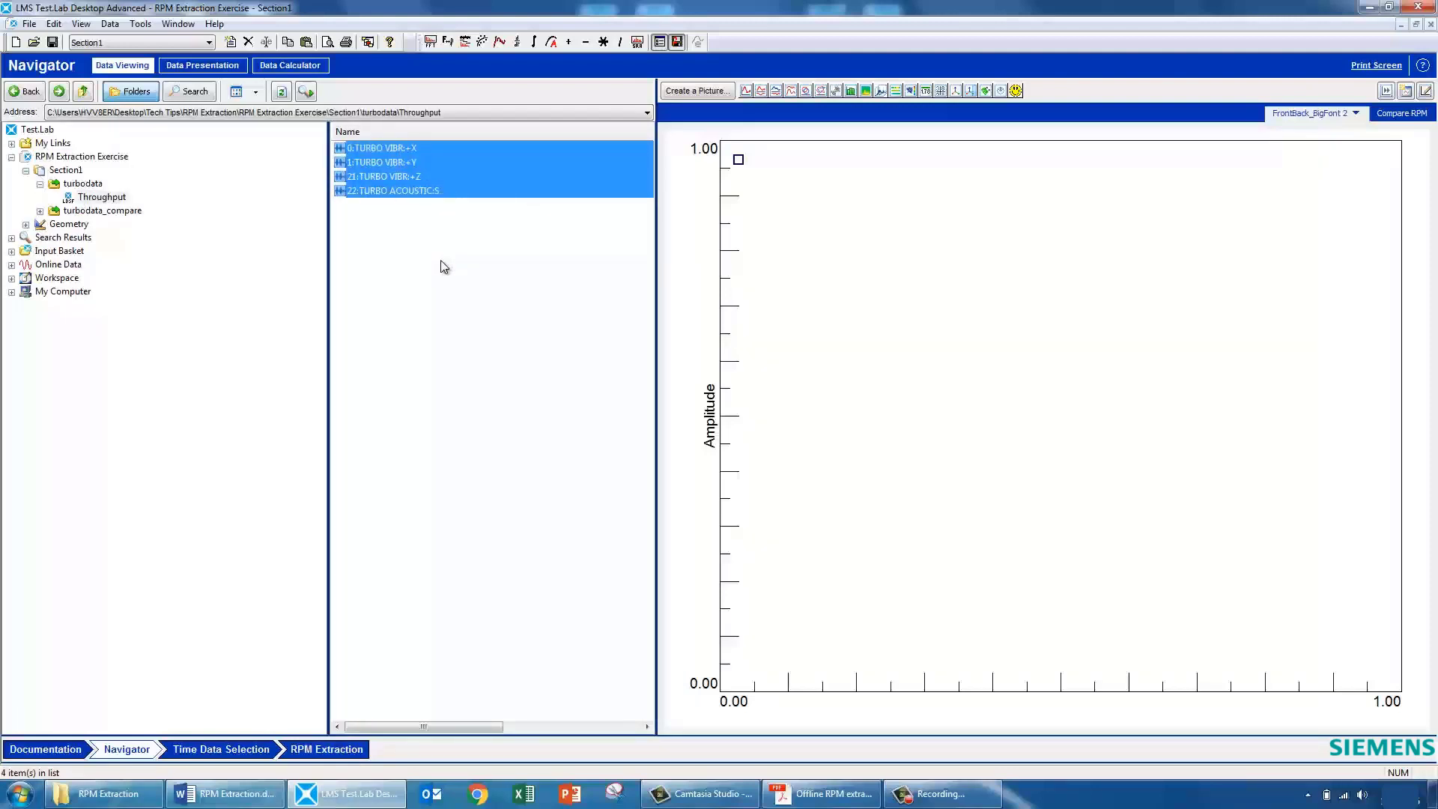
Replace the time data set with the input basket's channels and make the RPM Extraction trace list from them.
click(251, 752)
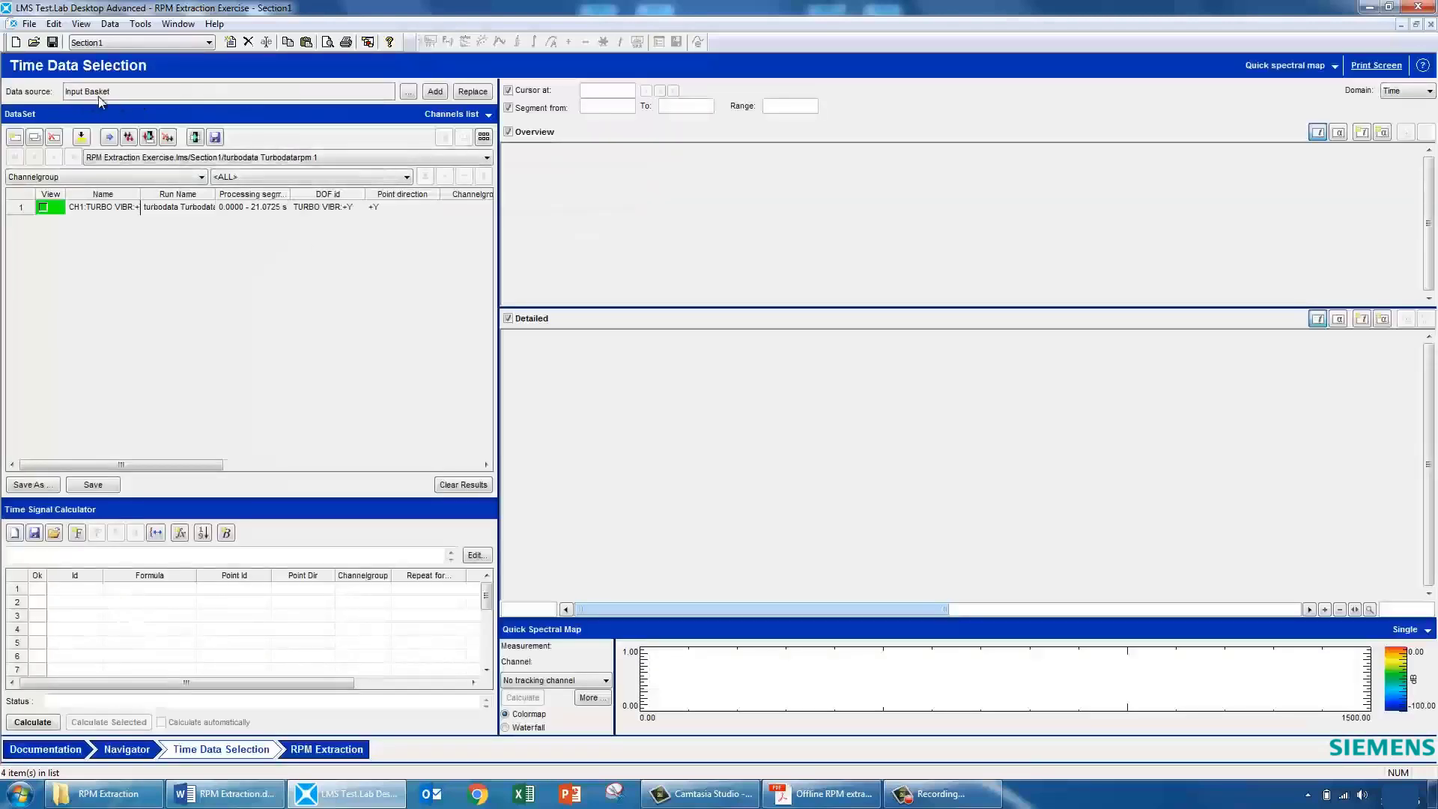
click(470, 93)
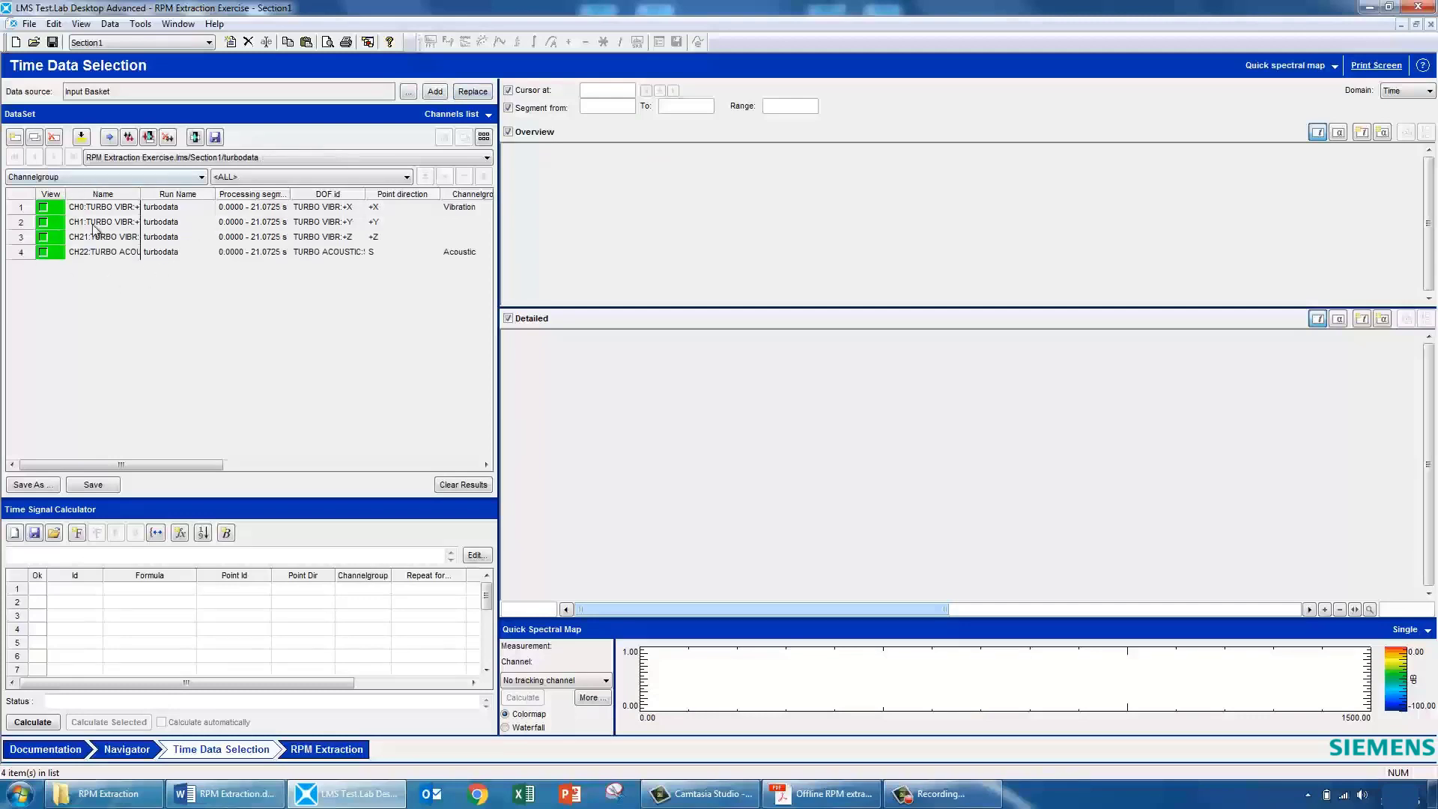
click(341, 749)
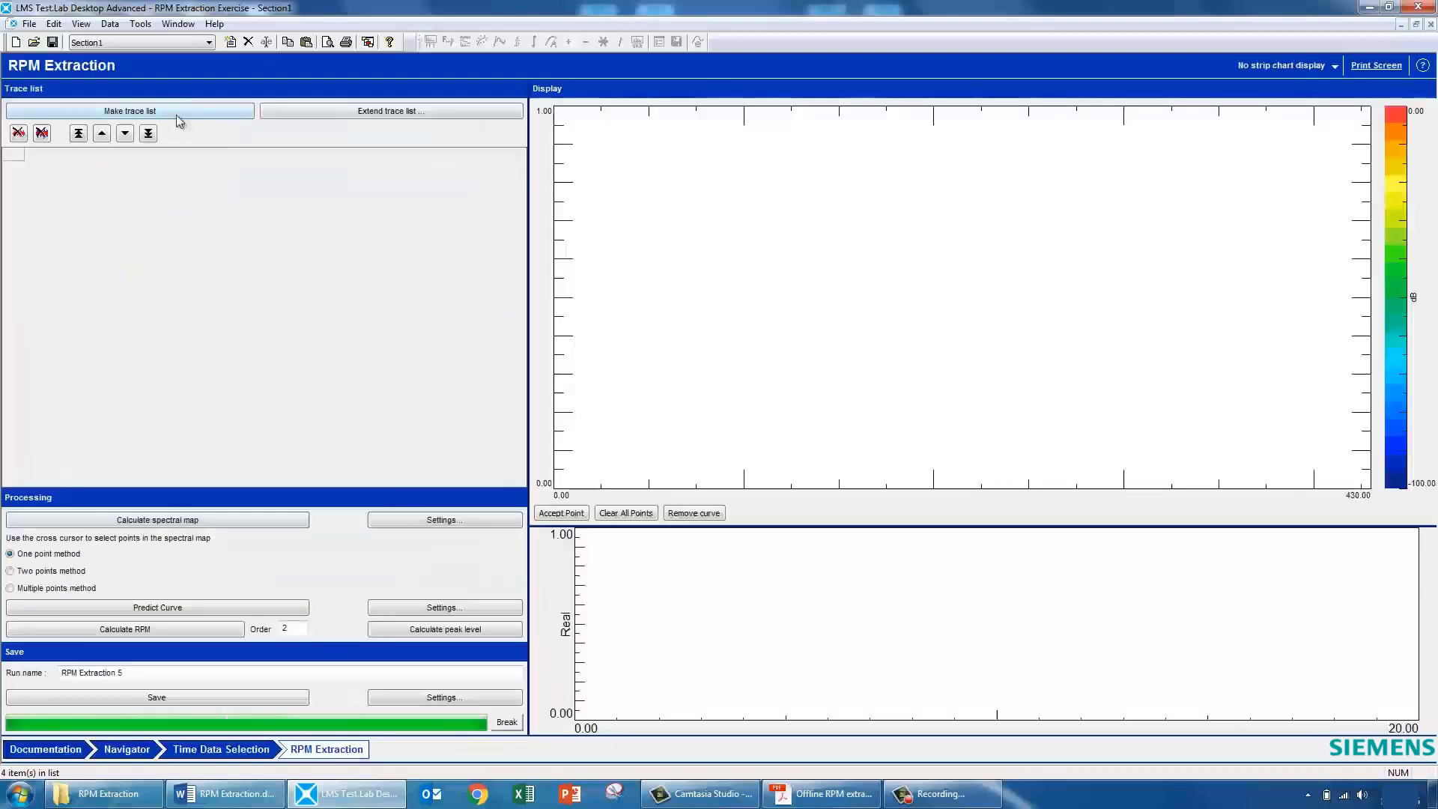
click(177, 115)
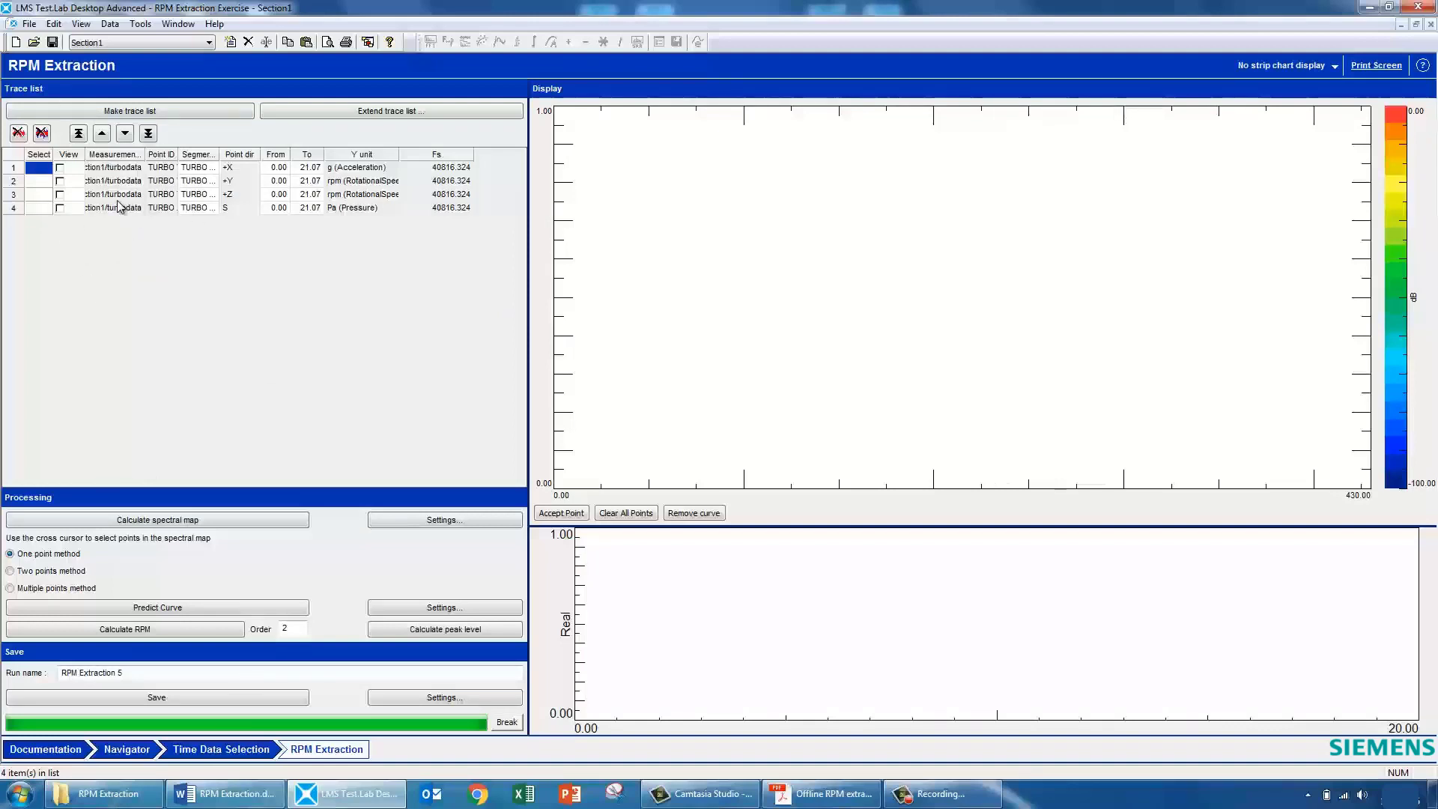
Select the acoustic pressure trace in row 4 and calculate its spectral map.
click(43, 210)
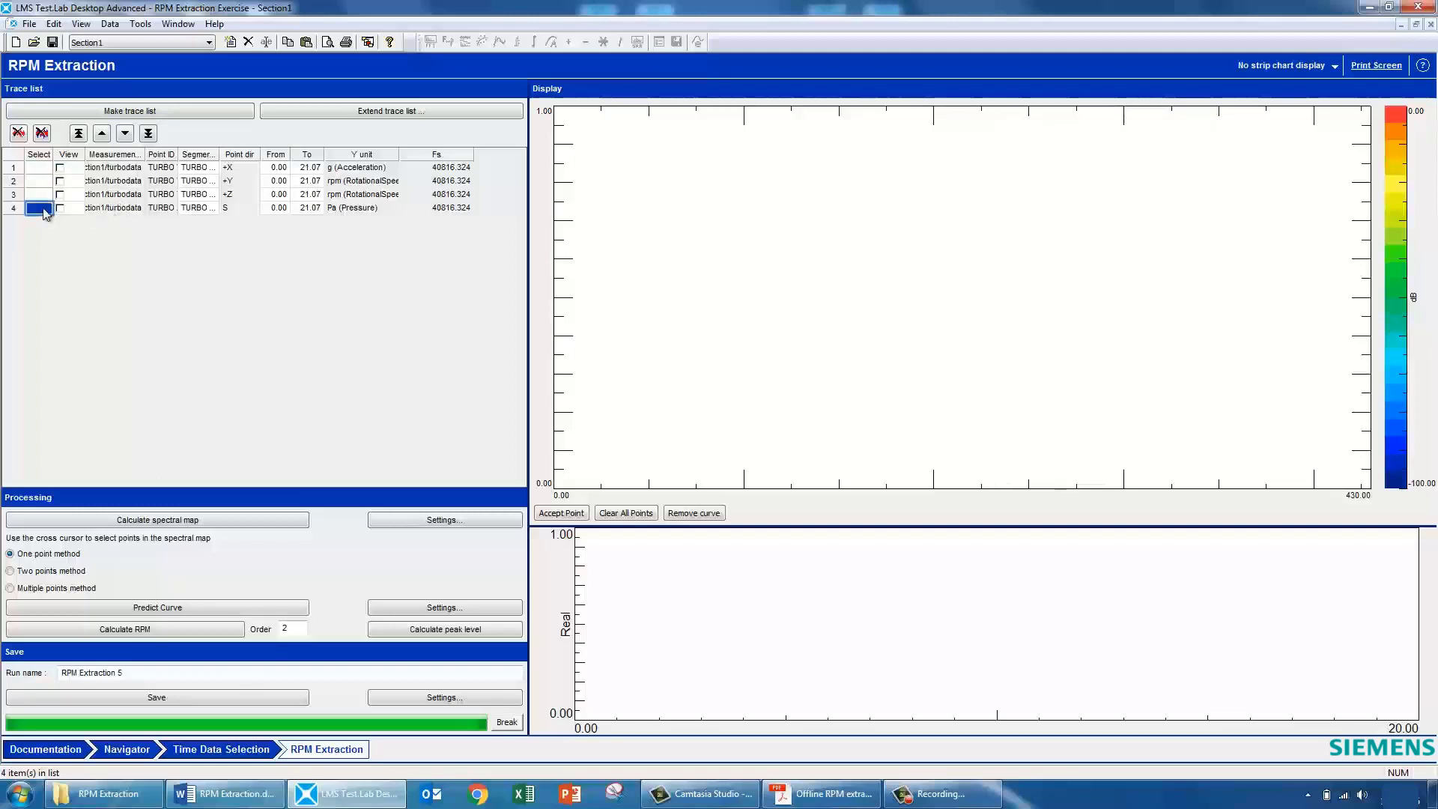
click(41, 194)
click(42, 182)
click(41, 209)
click(250, 524)
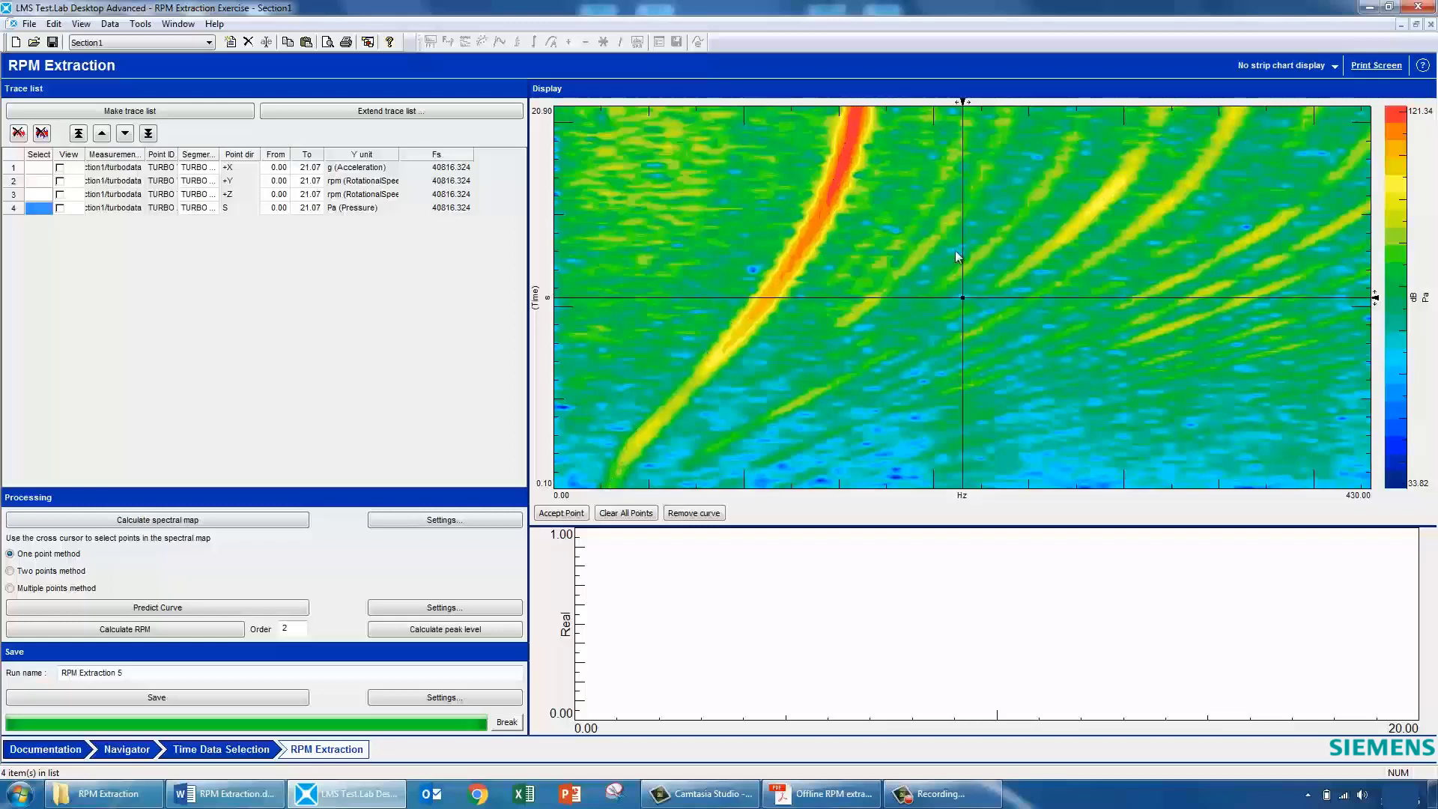
Accept one point on the upper part of the dominant red order line and predict its curve with the one point method.
drag(963, 298, 847, 160)
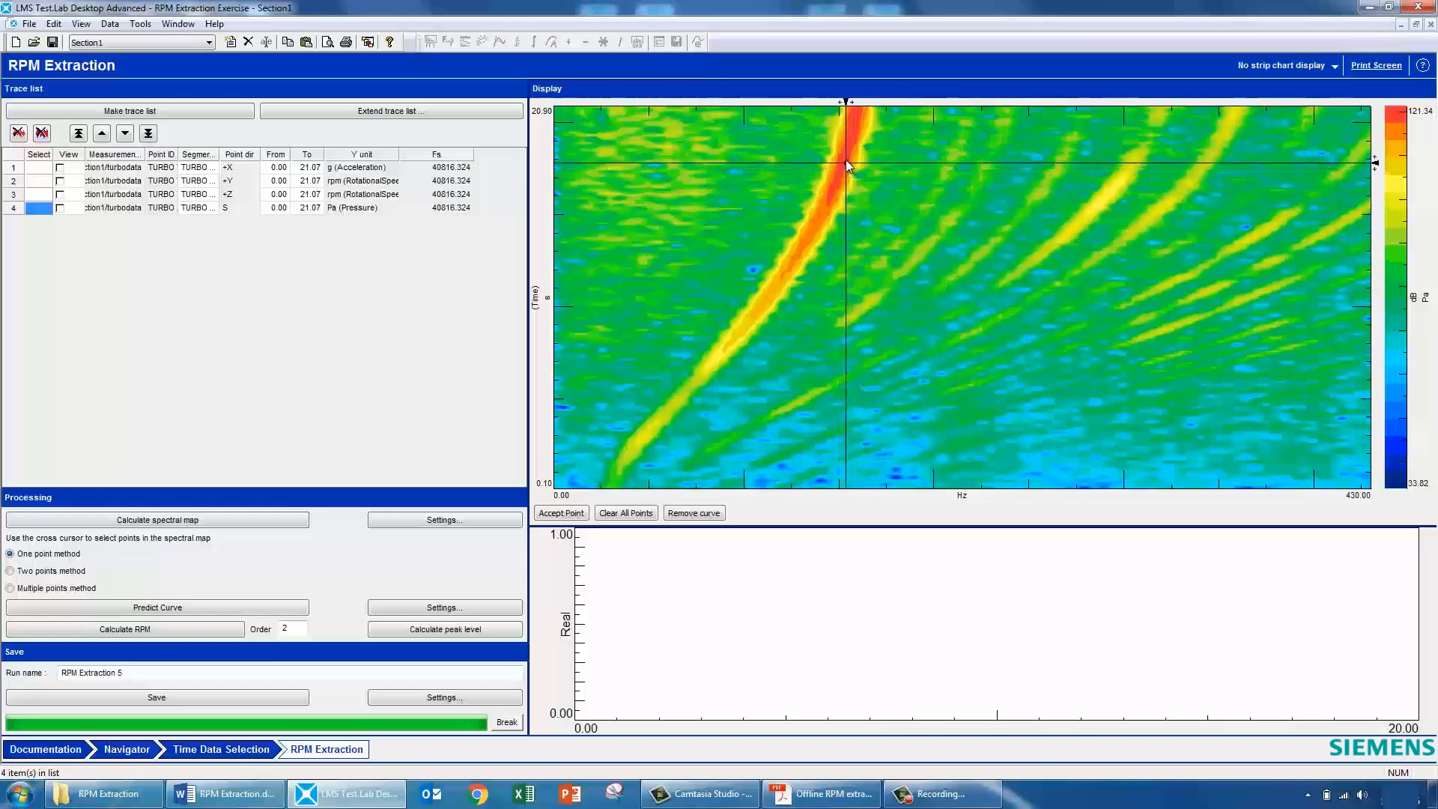
click(561, 513)
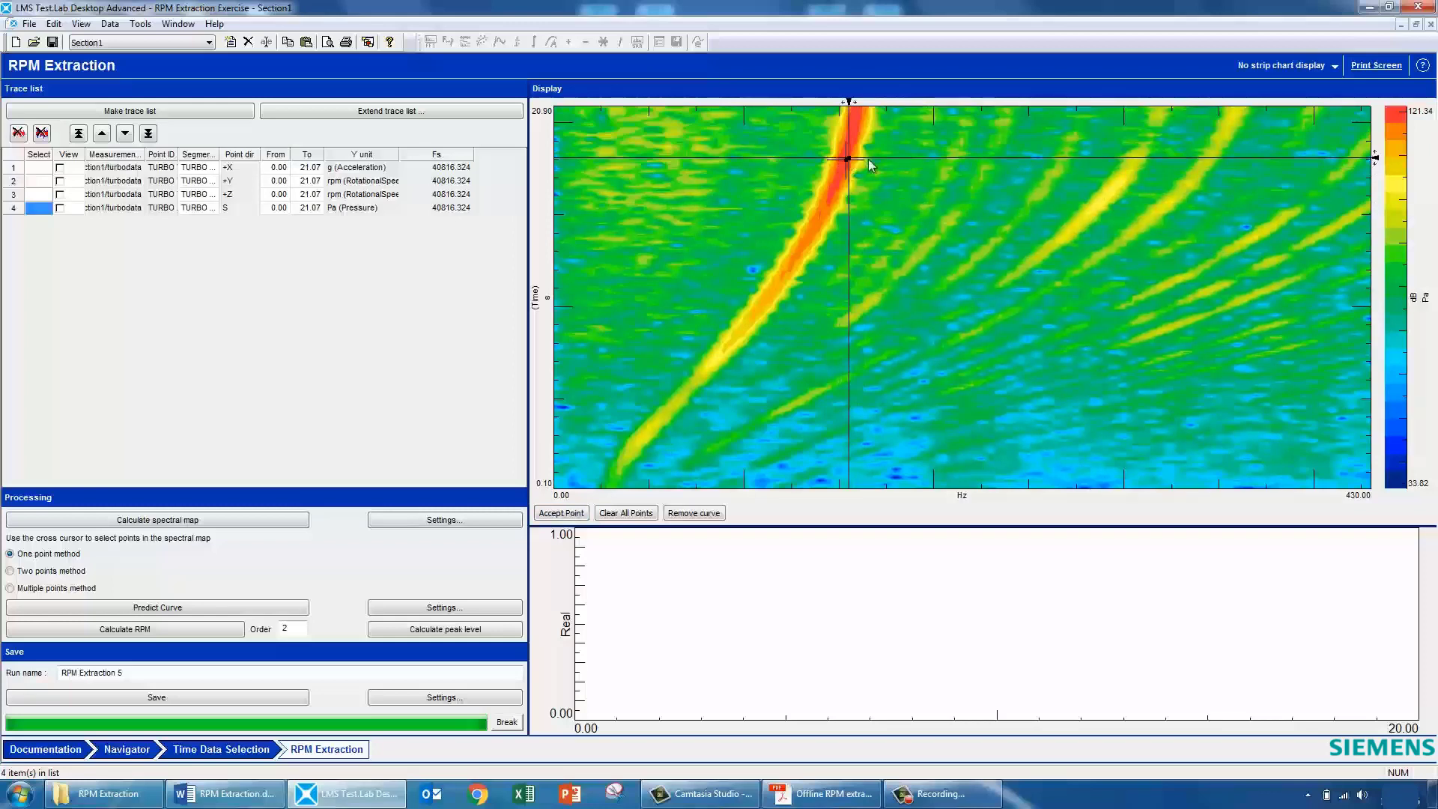
mouse_move(844, 163)
mouse_down()
mouse_move(1016, 241)
mouse_move(1014, 253)
mouse_up()
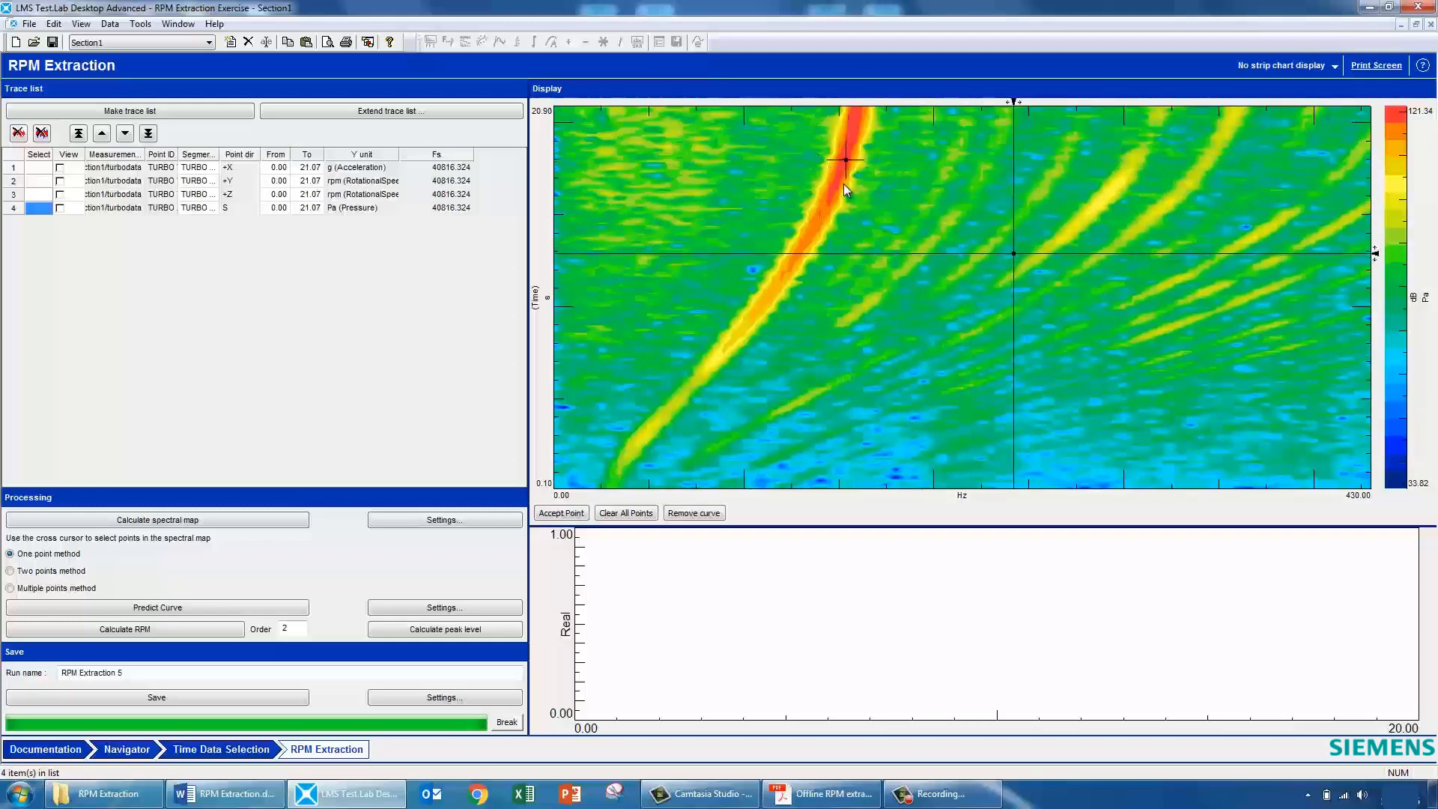
double_click(292, 632)
click(288, 608)
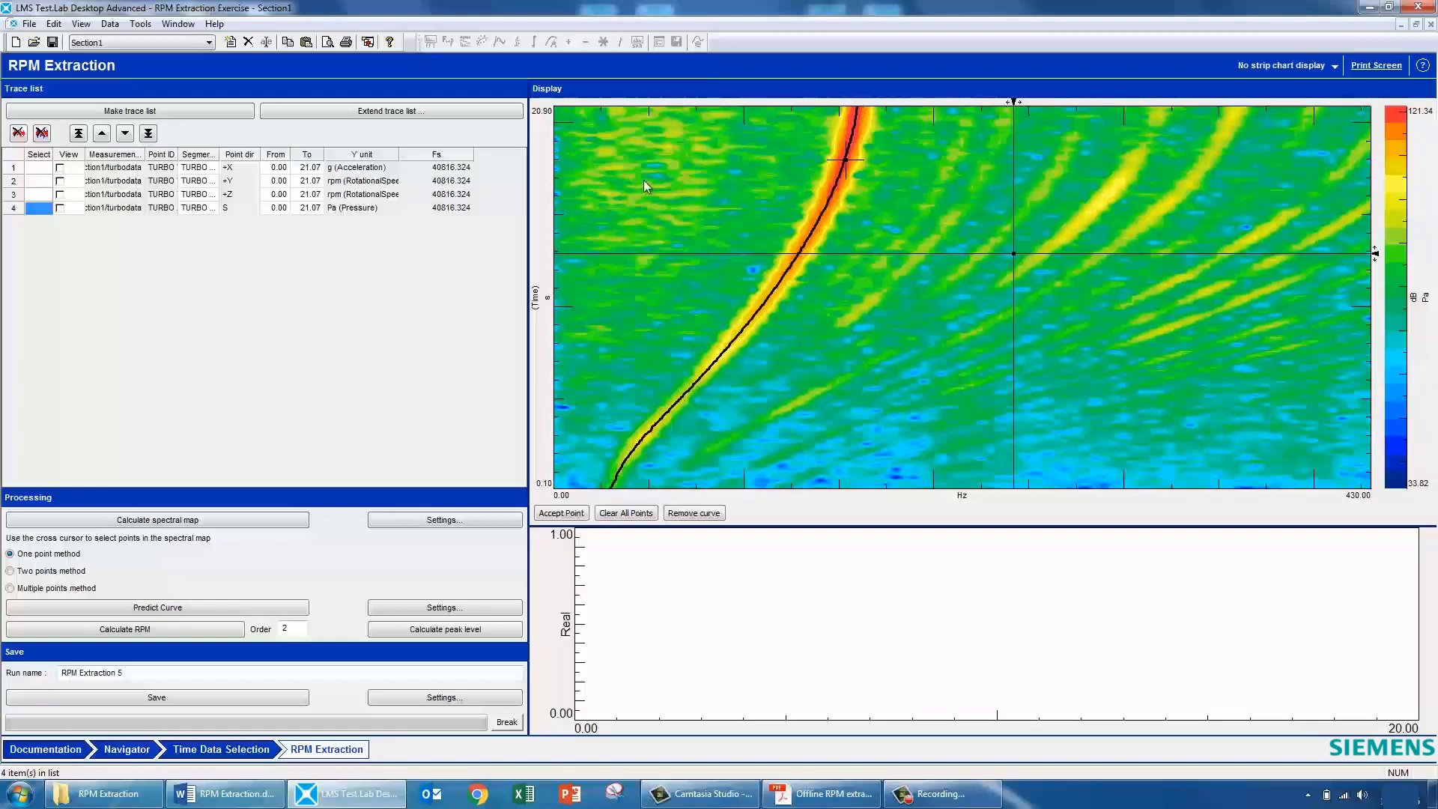
Calculate the RPM from the predicted curve with order 2 and save the run as RPM Extraction 1.
click(135, 631)
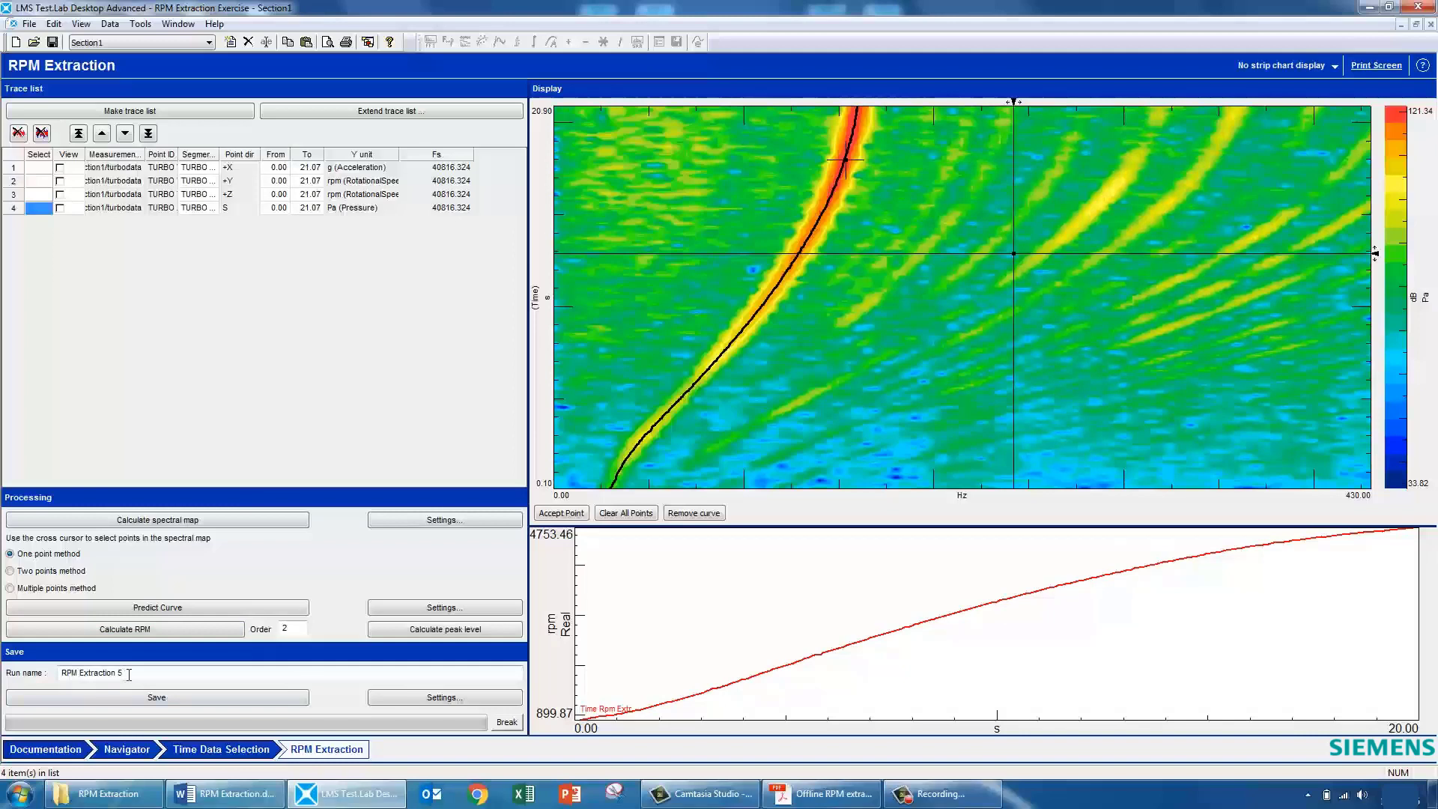
click(129, 675)
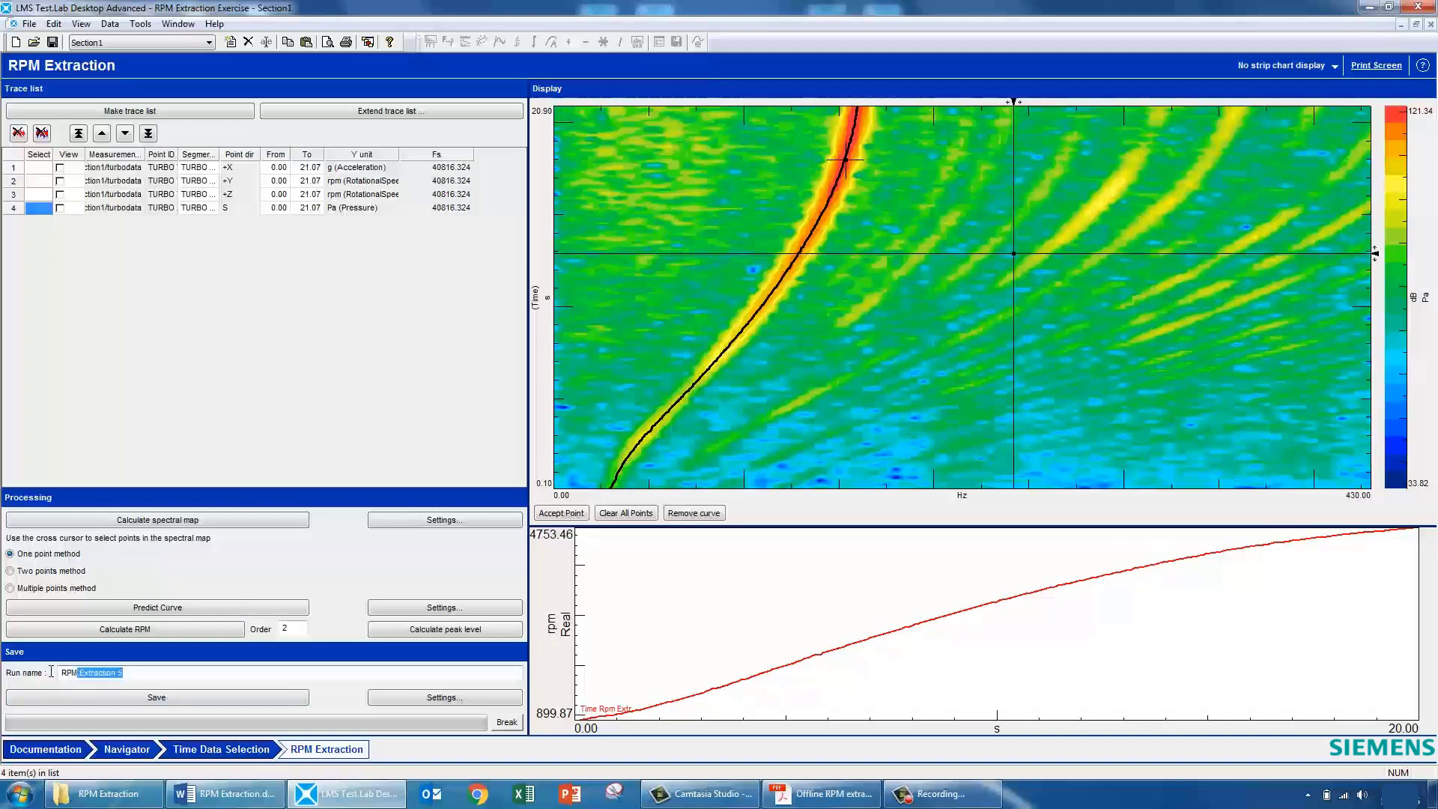
click(155, 676)
text(1)
click(162, 703)
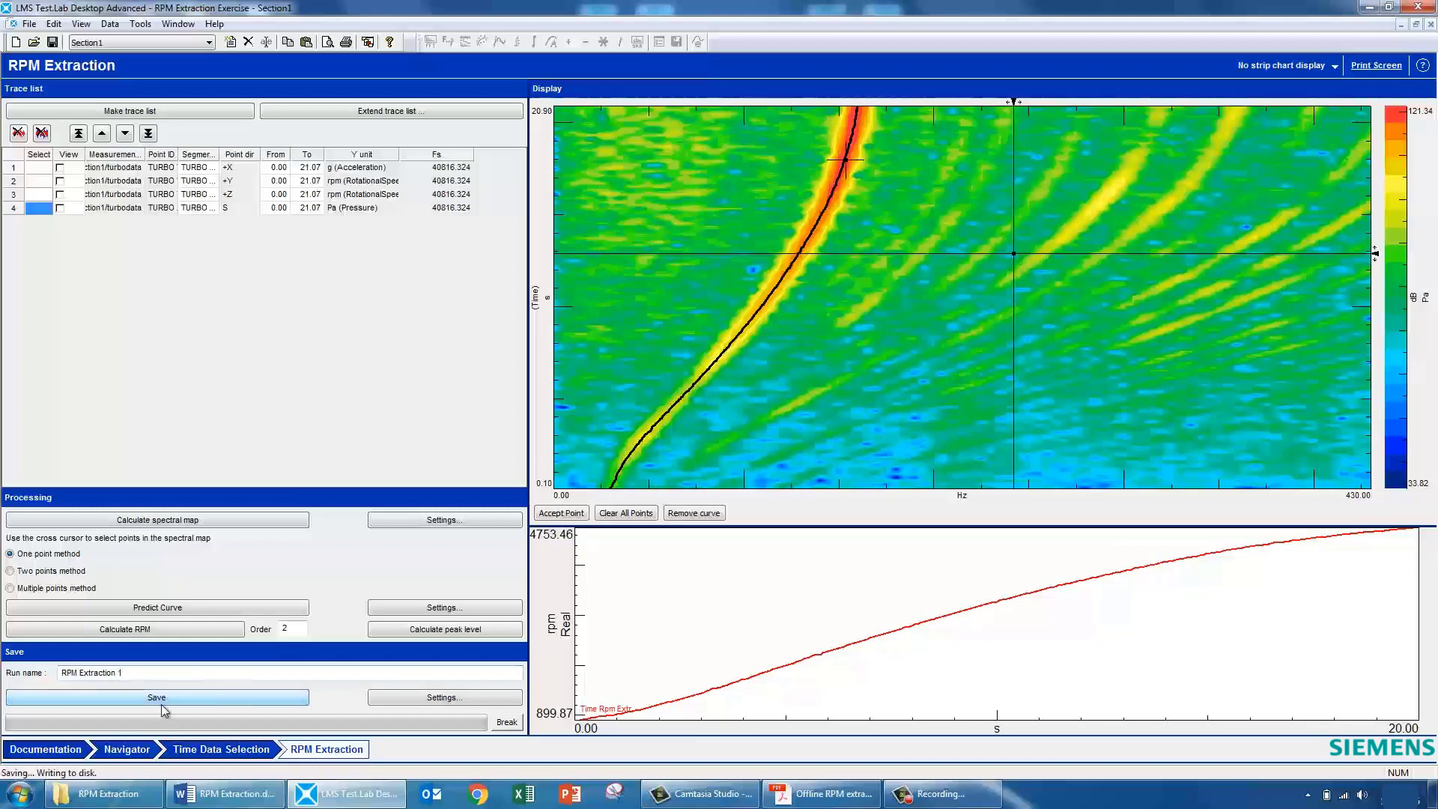
Examine the channels stored in the ThroughputData of the RPM Extraction 1 run in the Navigator.
click(147, 755)
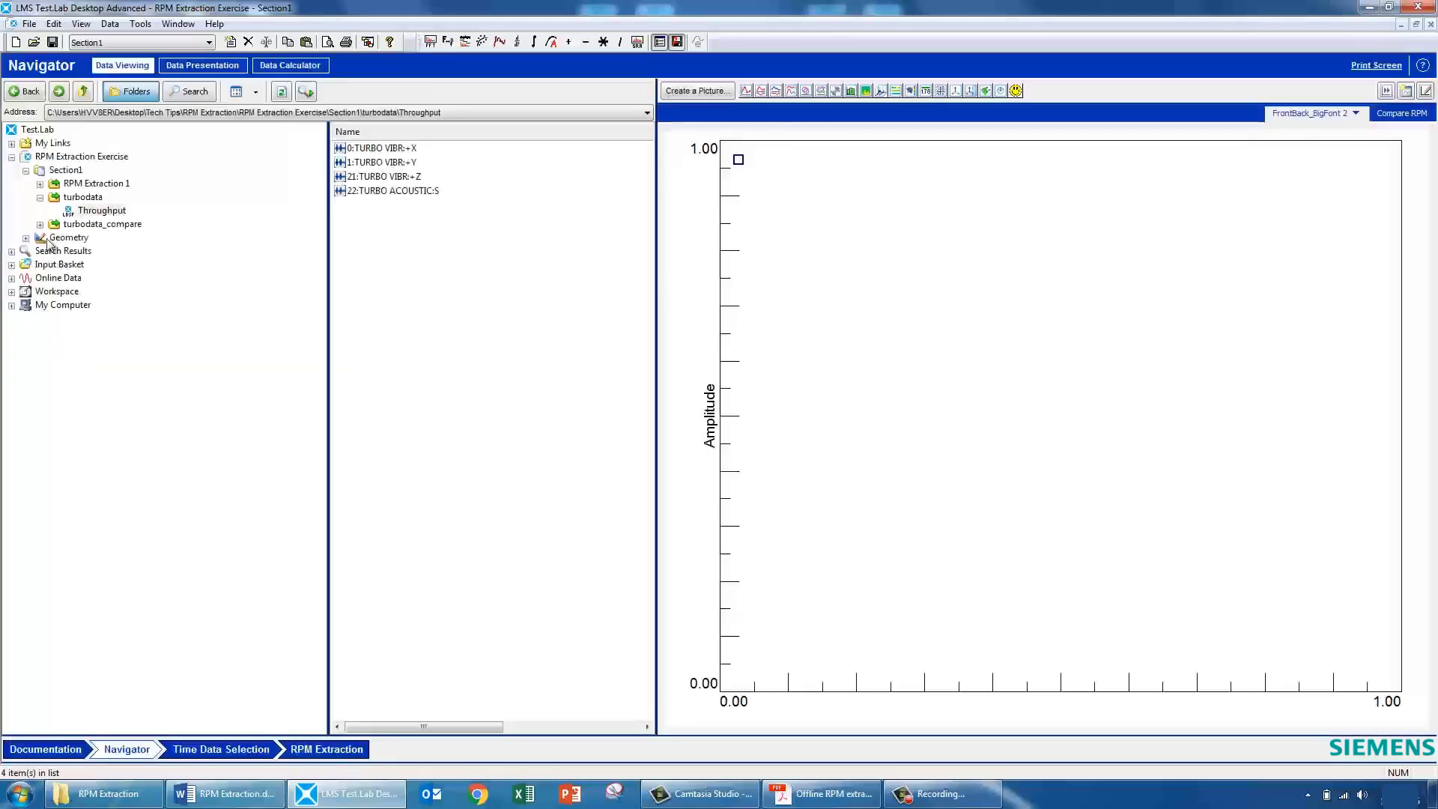
click(39, 183)
click(110, 197)
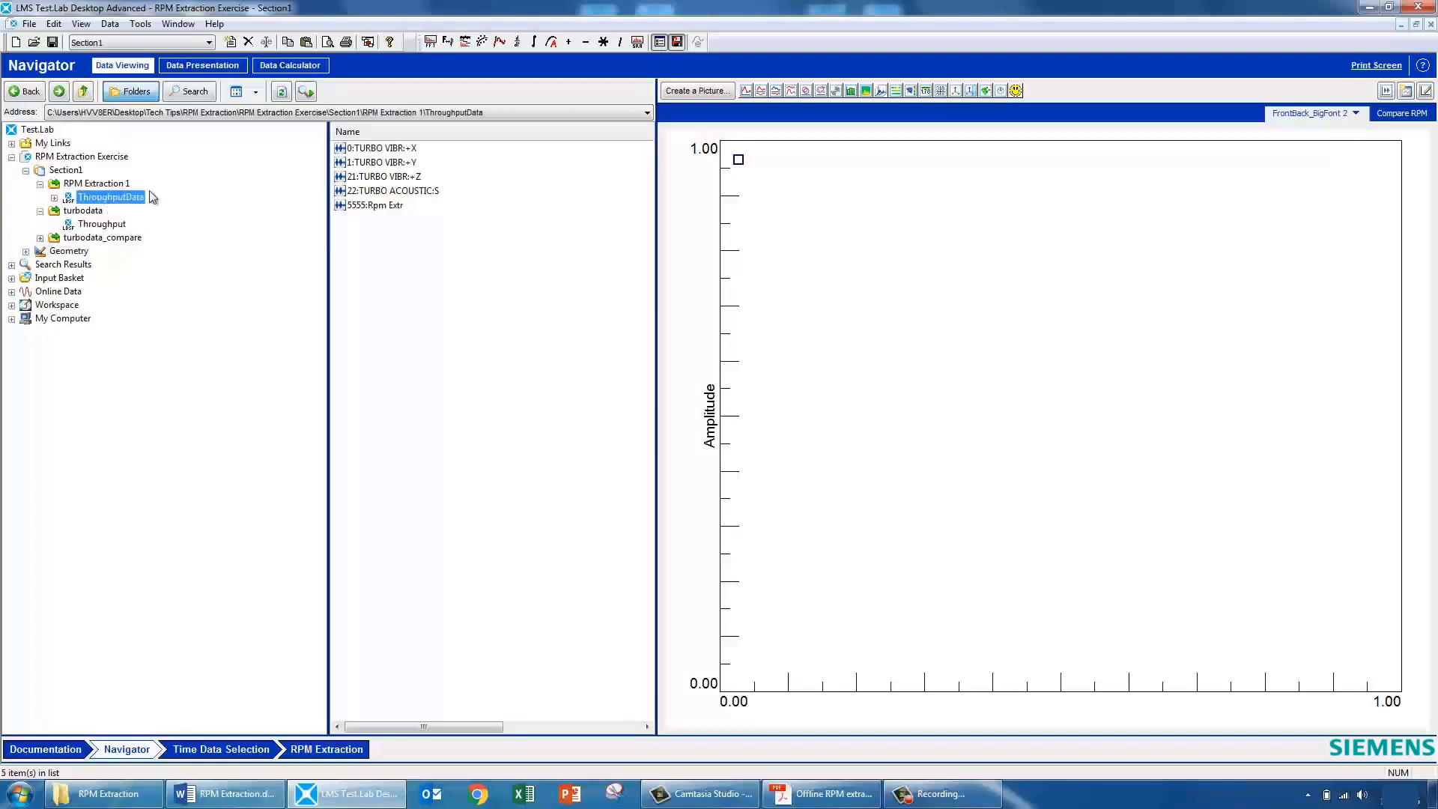
click(397, 148)
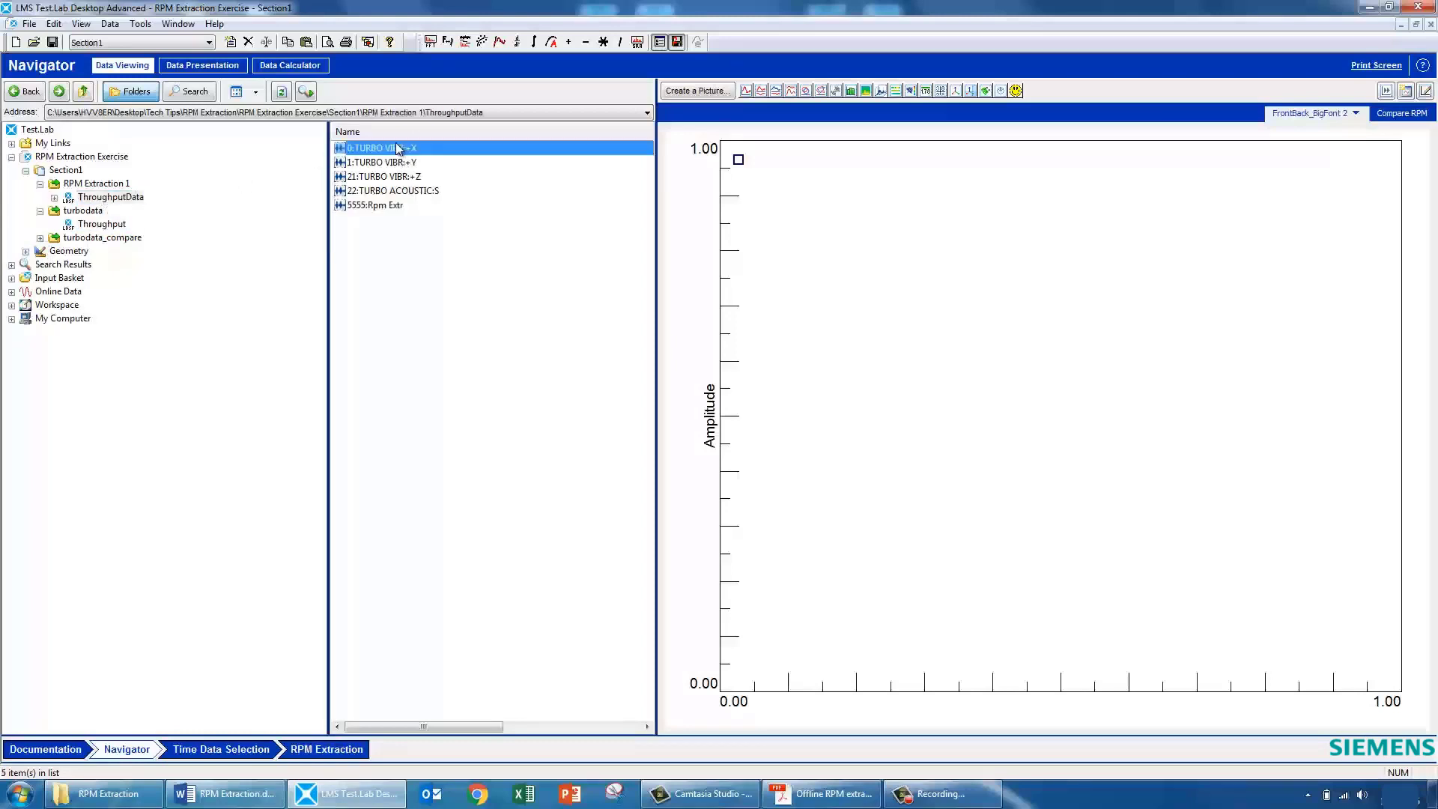
shift+click(408, 193)
click(411, 238)
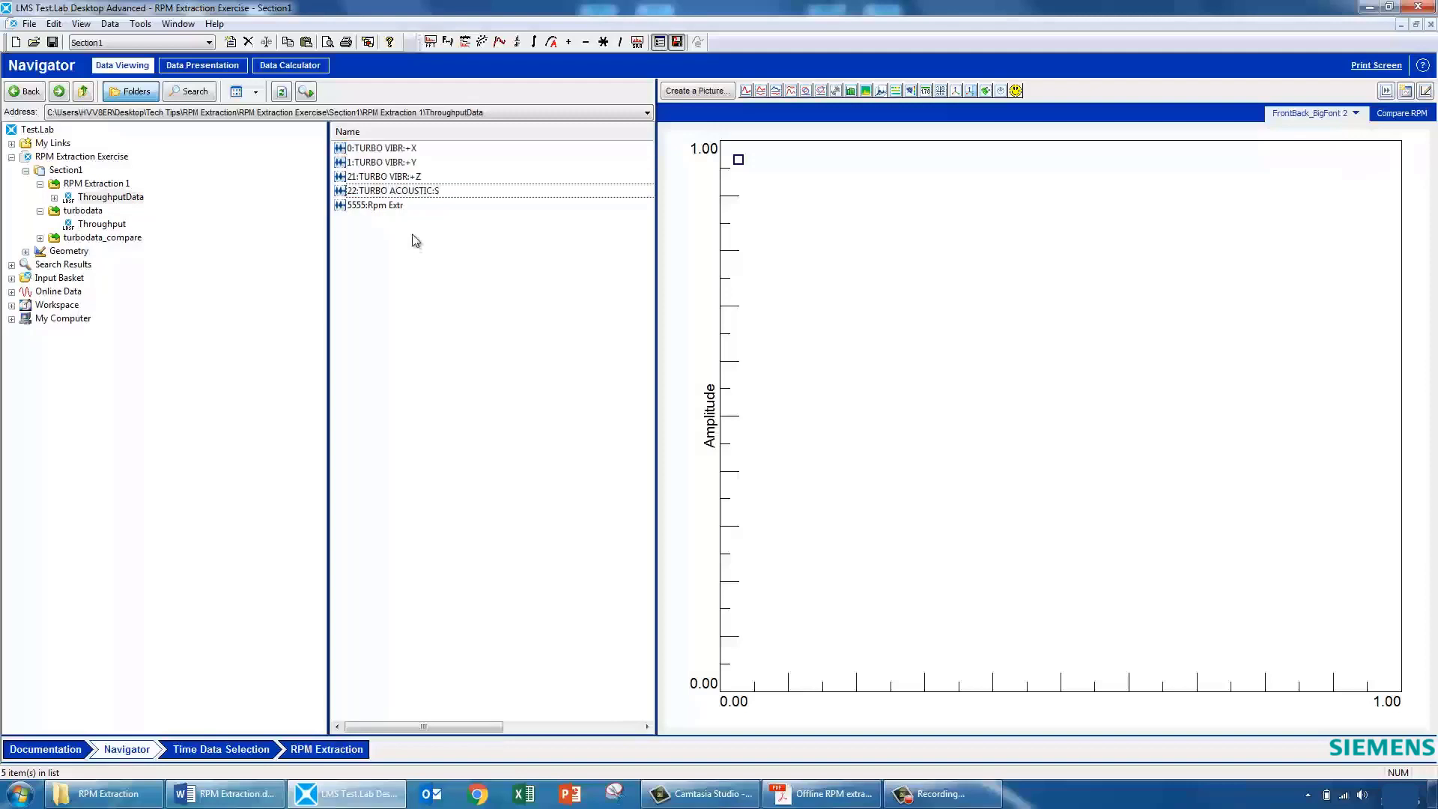
Overlay the 5555:Rpm Extr channel on the tacho curve in the Compare RPM display and compare both curves up close.
click(388, 205)
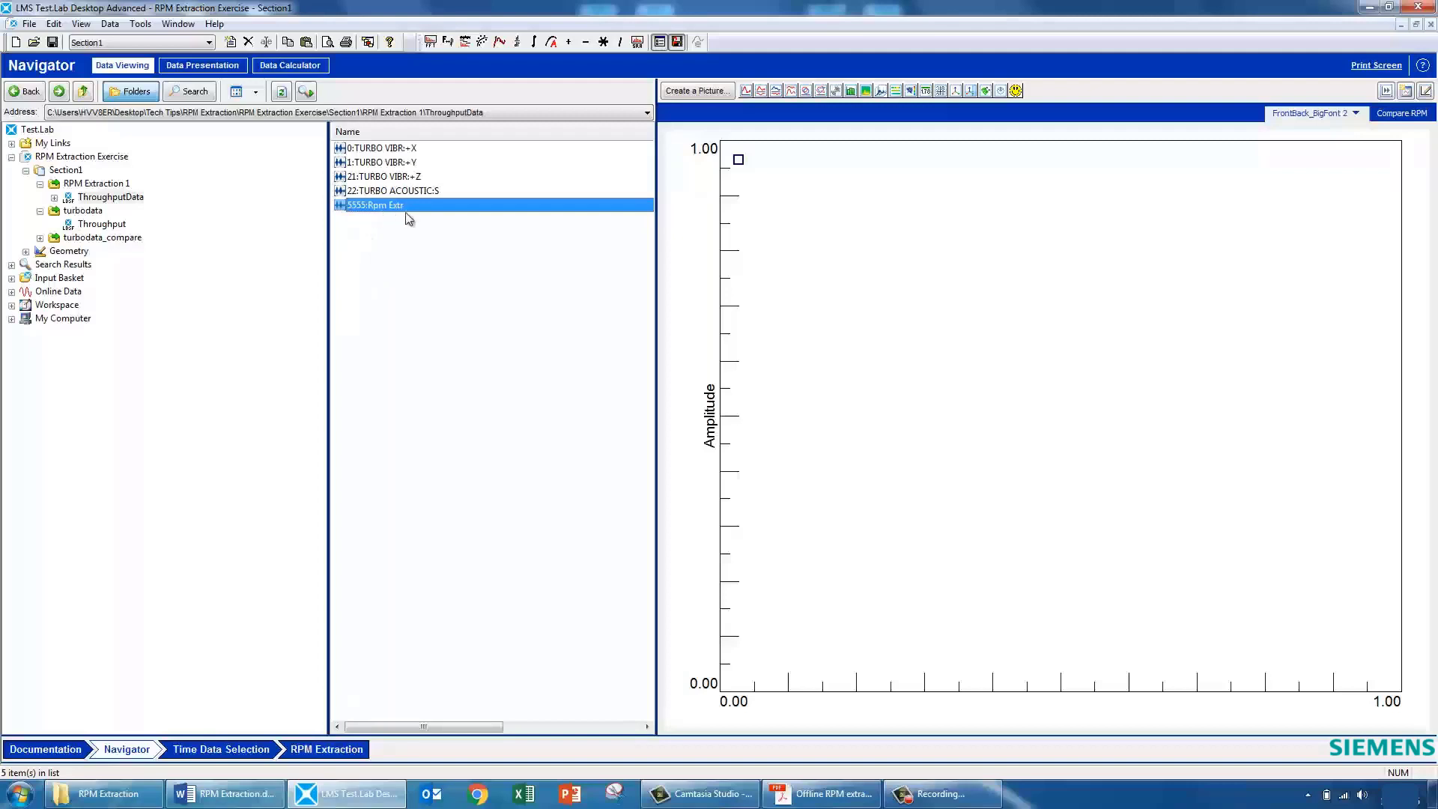
click(1403, 113)
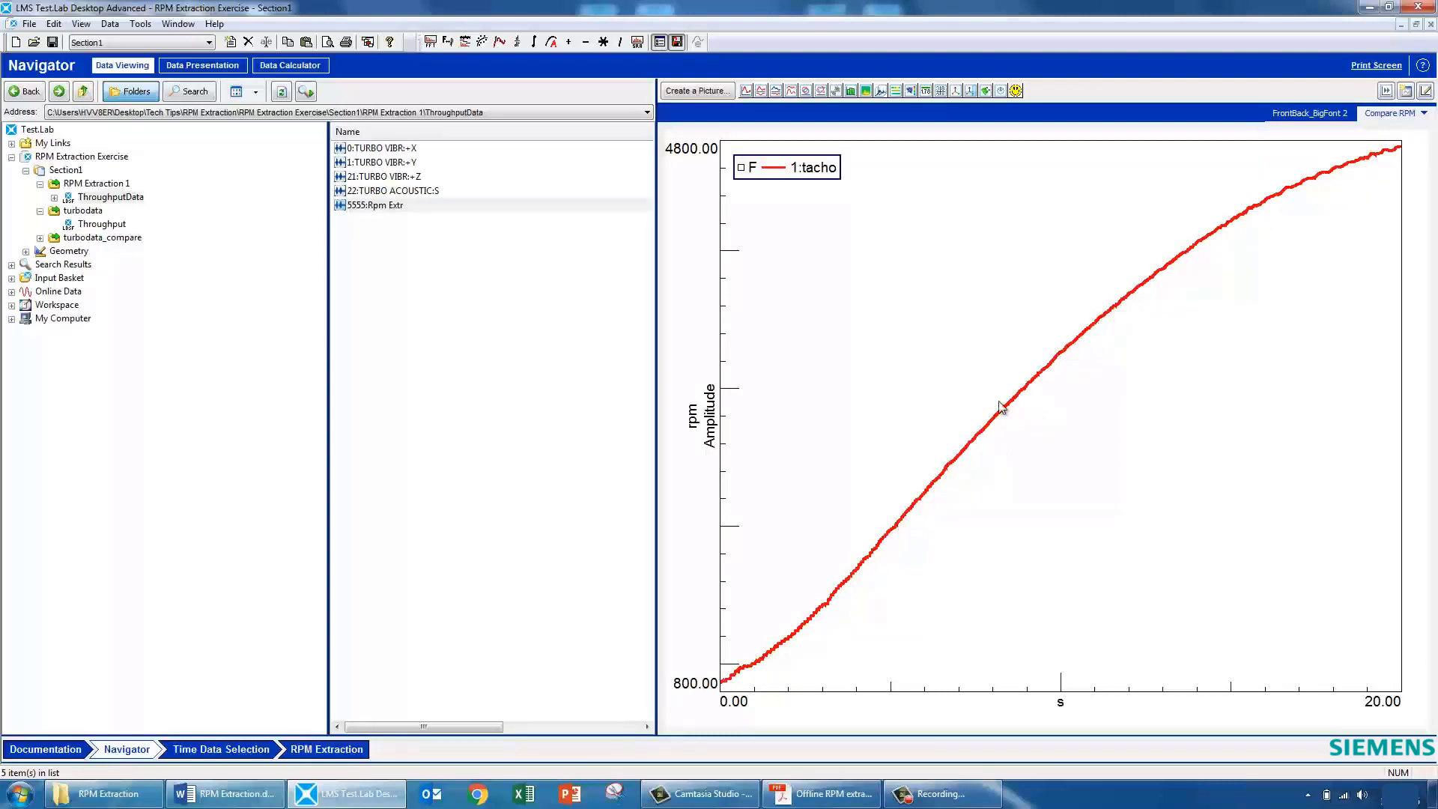
click(405, 207)
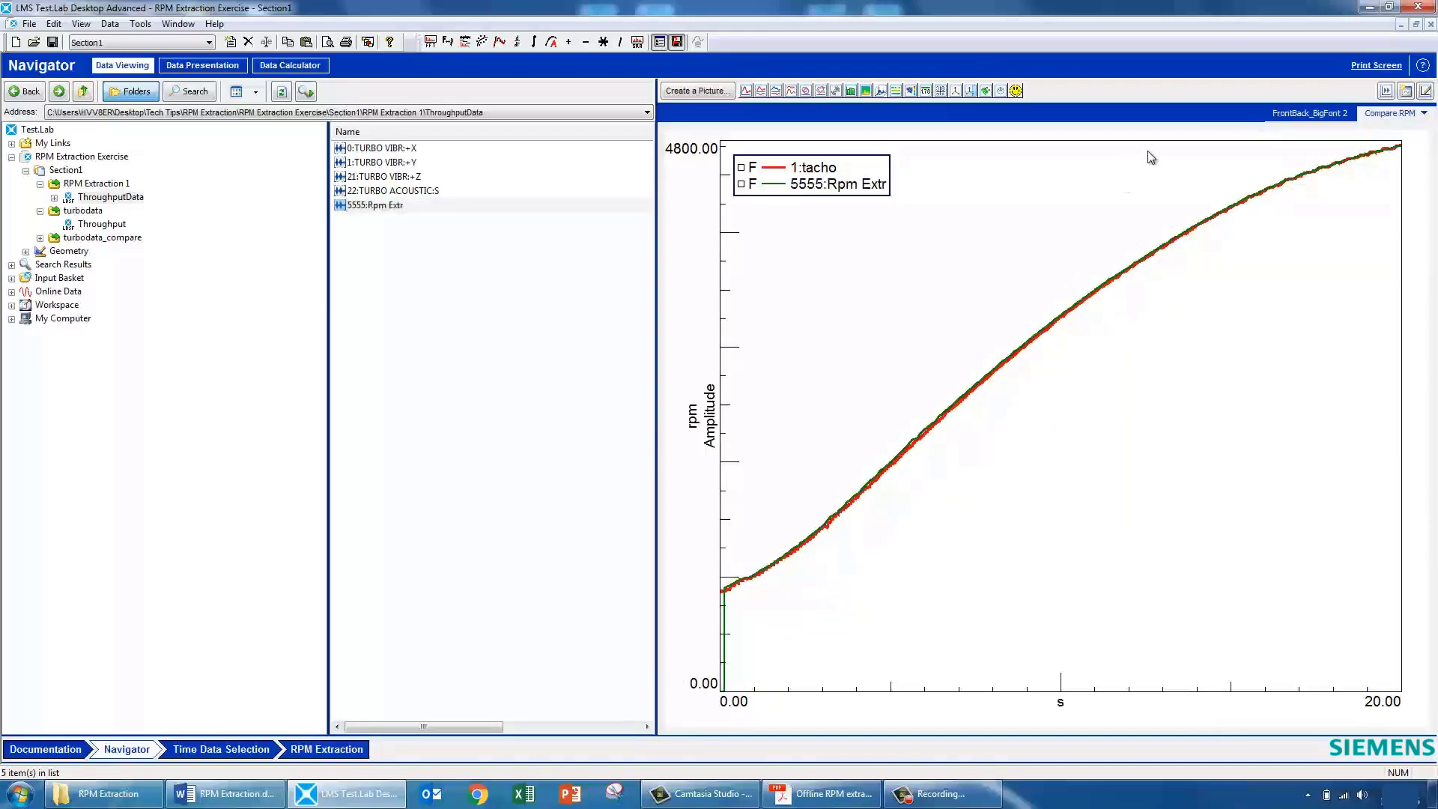
drag(1185, 217, 1310, 233)
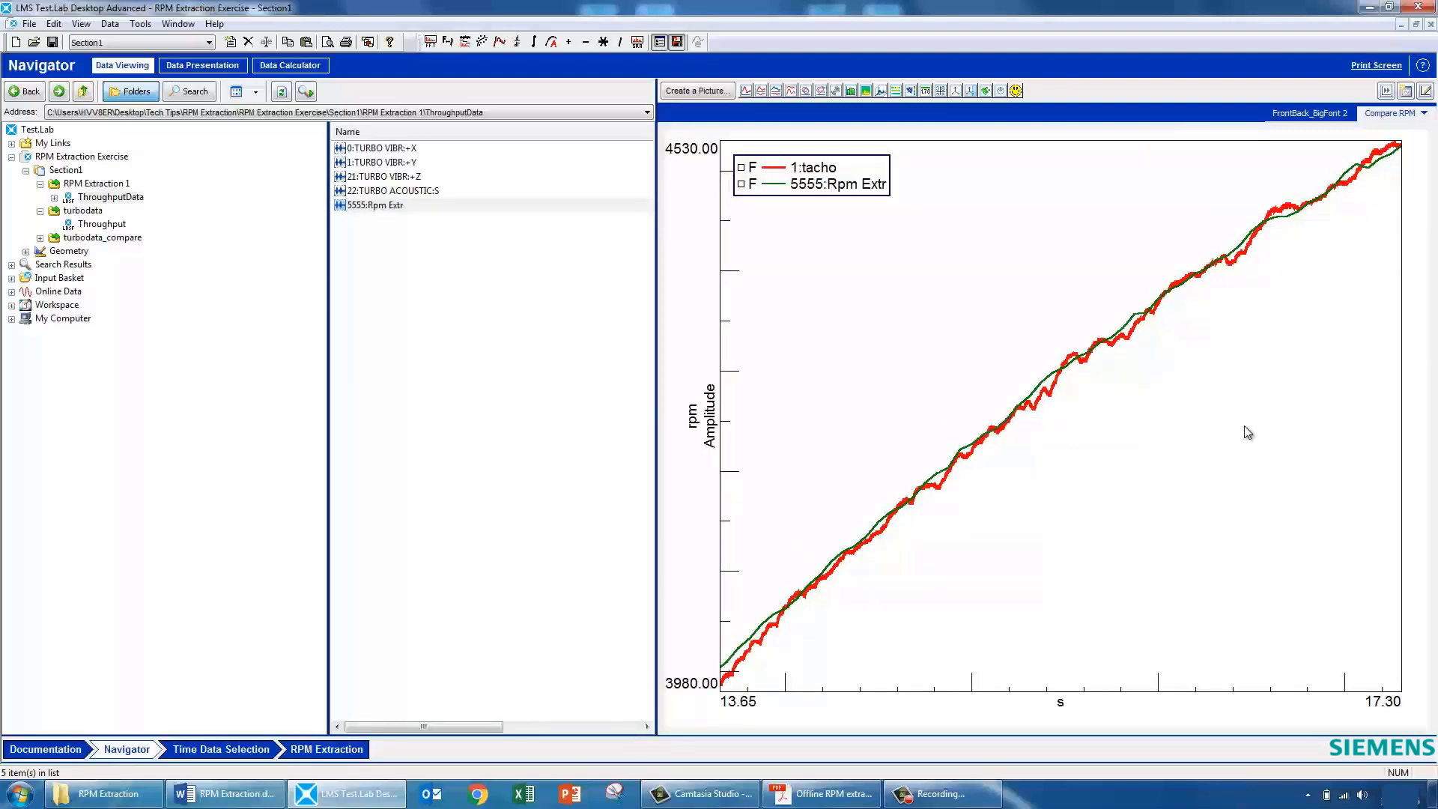
key(BackSpace)
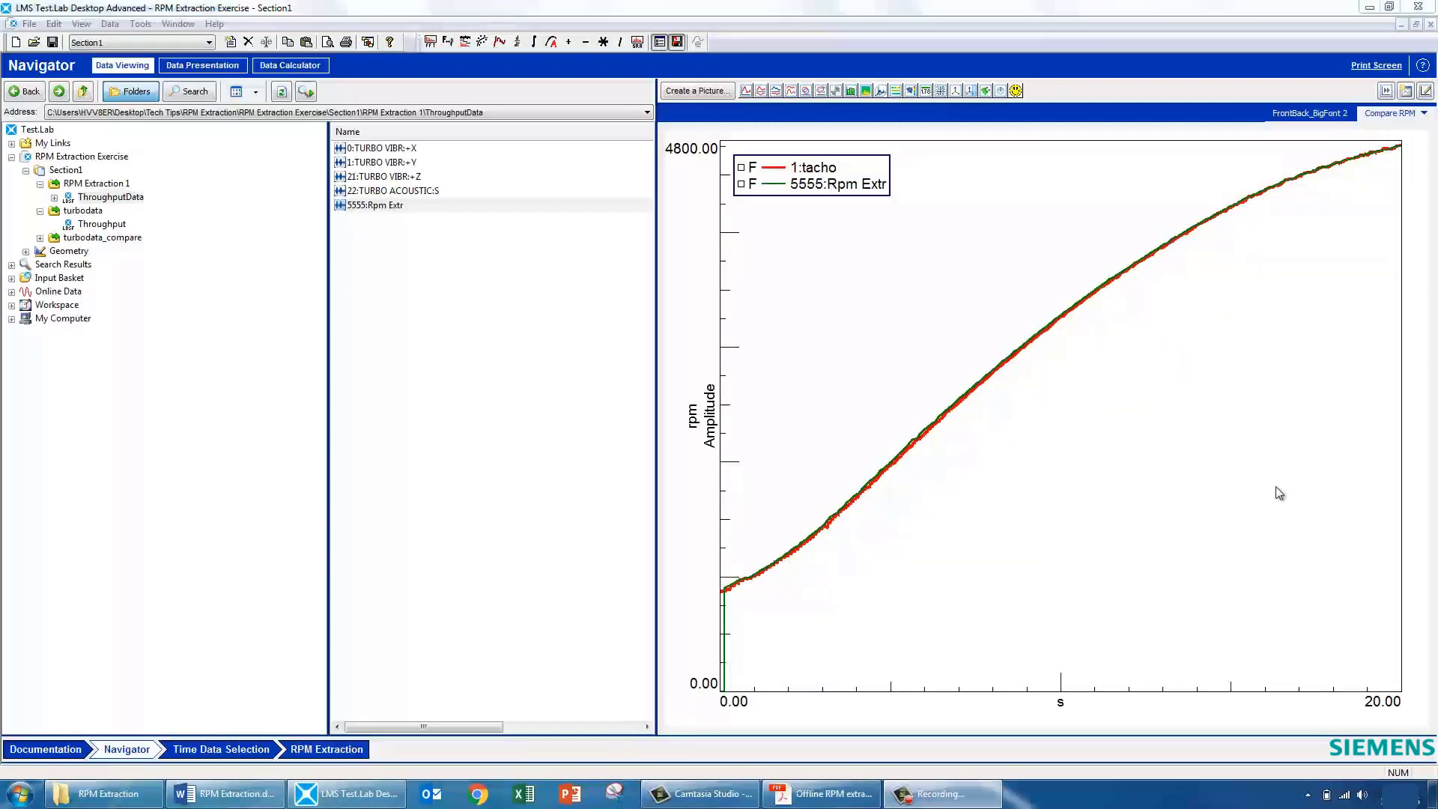
Review the frame size, resolution and increment settings of the spectral map calculation in RPM Extraction.
click(336, 756)
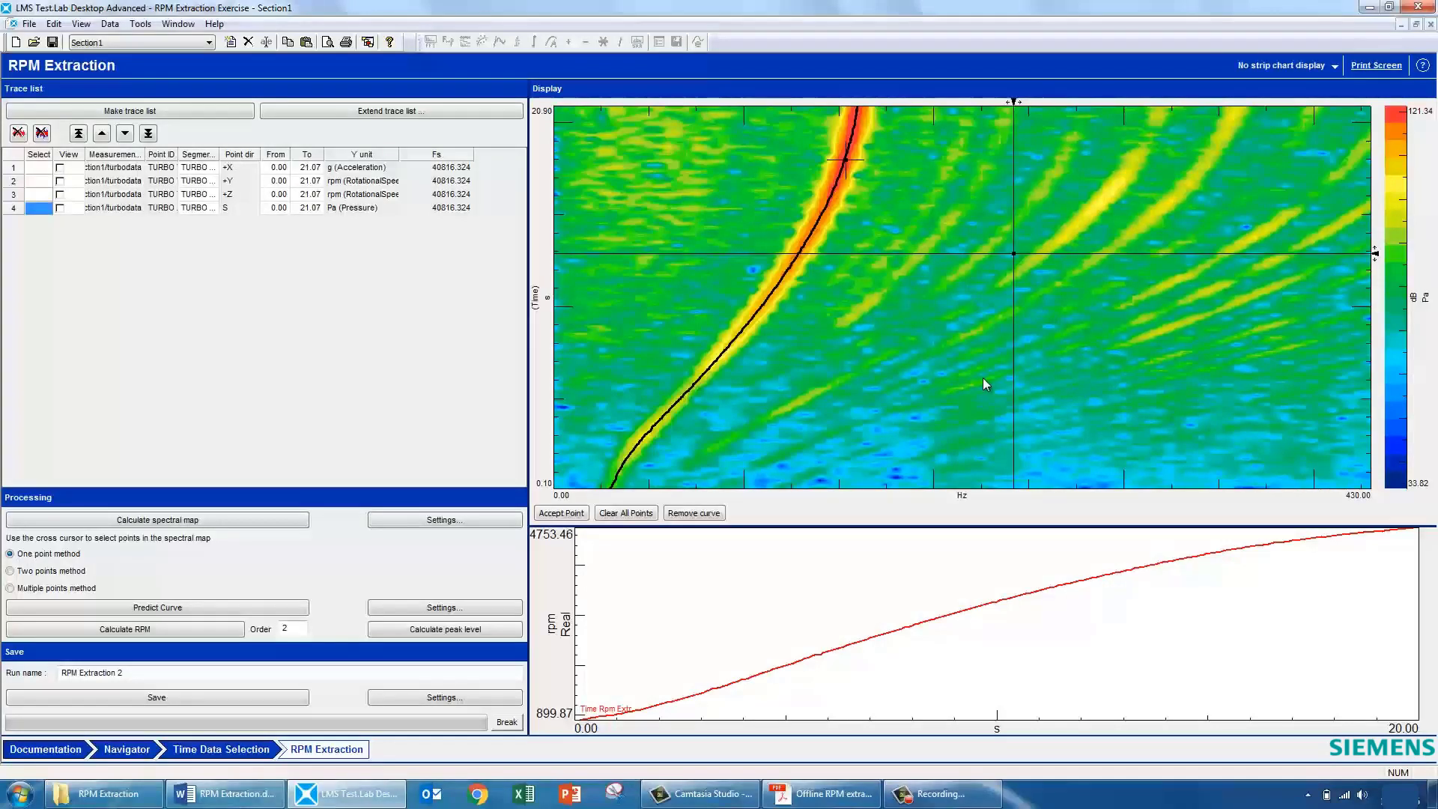
click(473, 524)
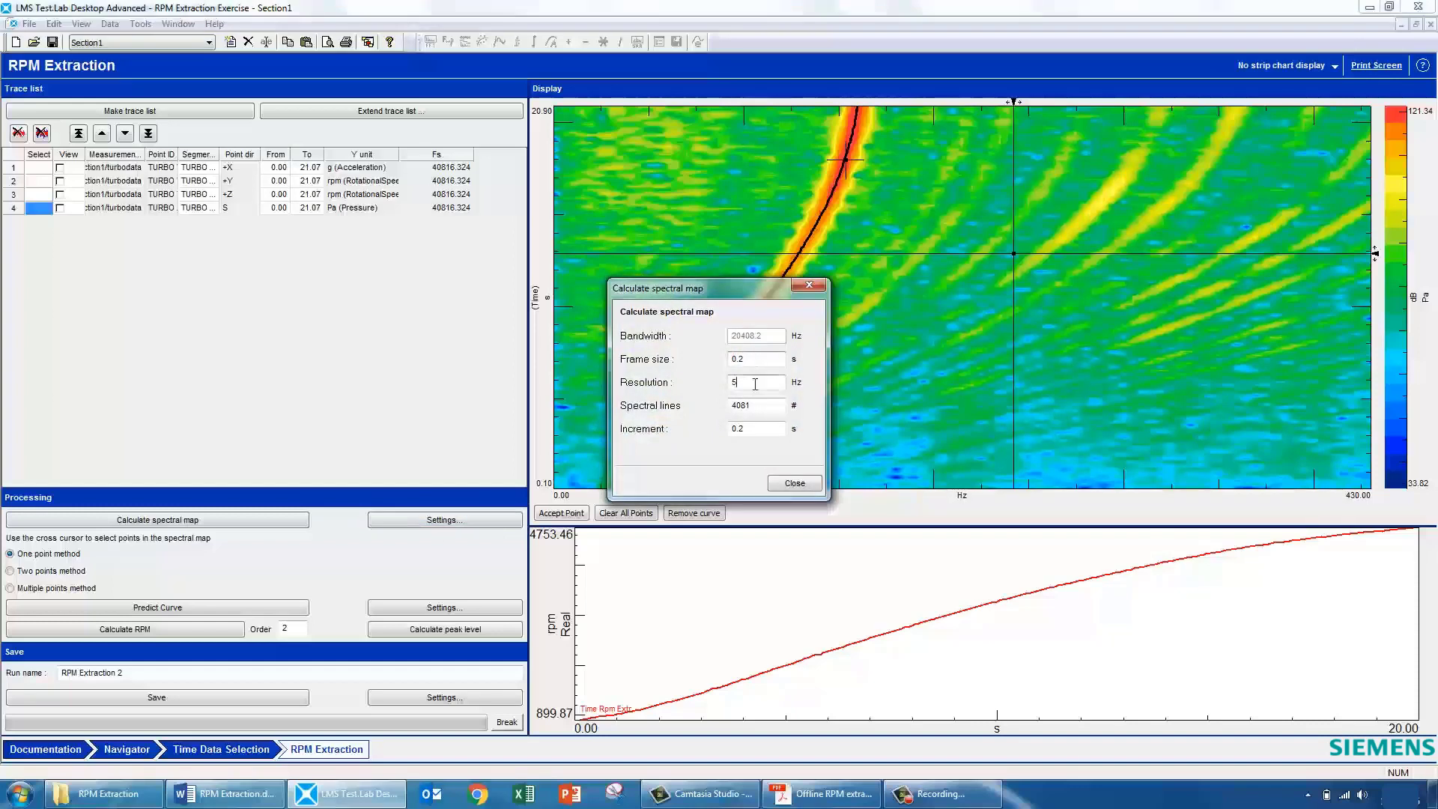
click(794, 483)
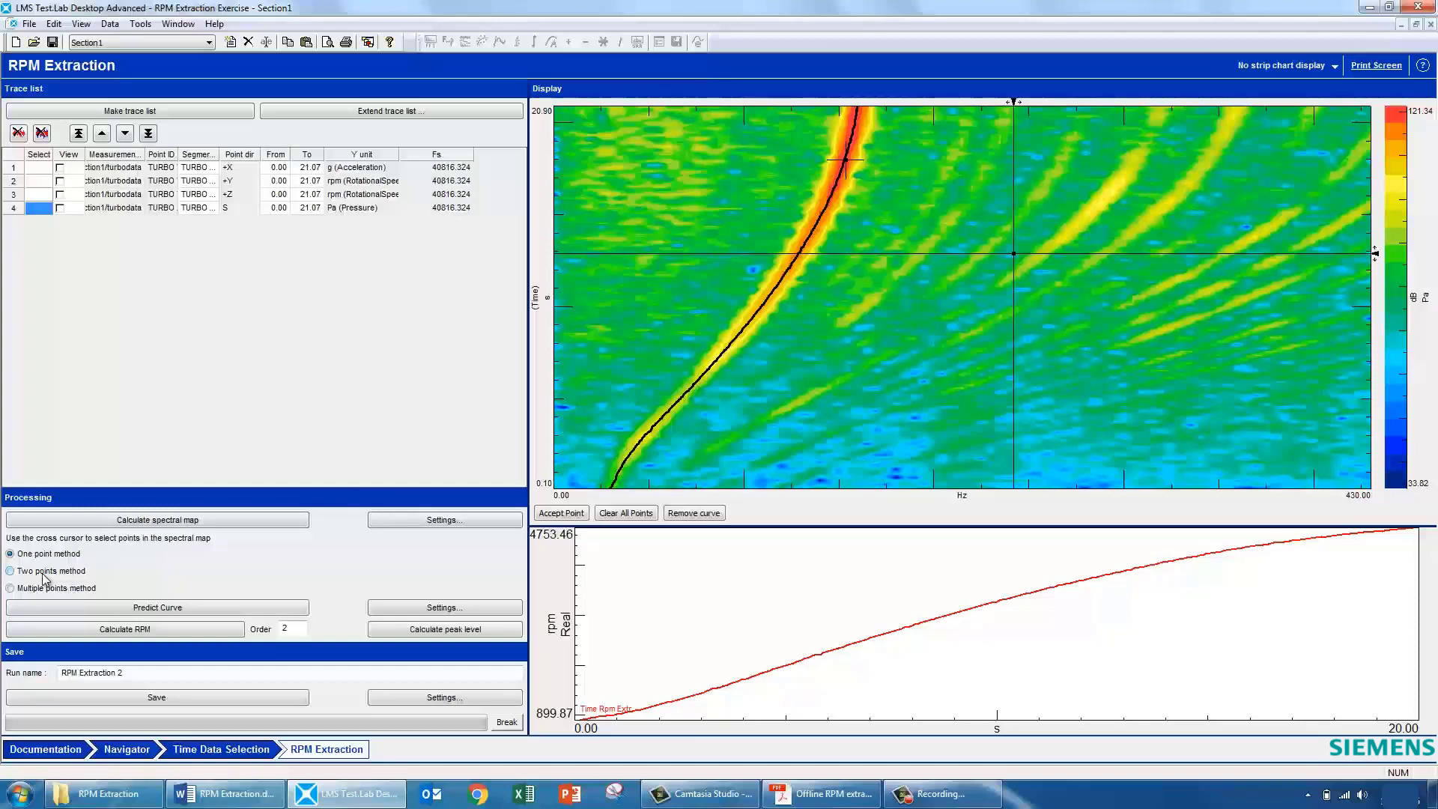
Clear the existing points, switch to the two points method, accept two points on the dominant order line and predict the curve.
click(620, 513)
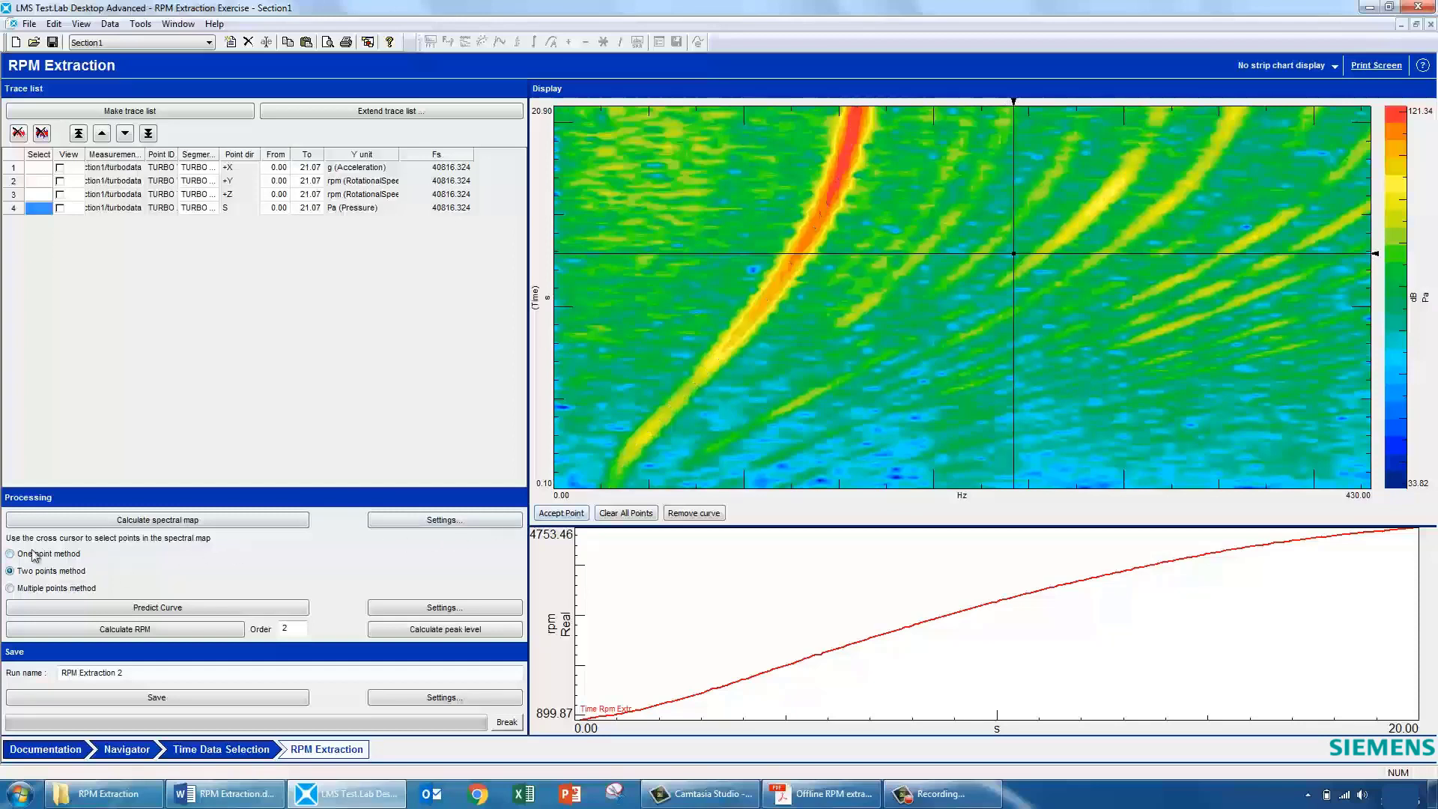
mouse_move(1014, 251)
mouse_down()
mouse_move(894, 204)
mouse_move(846, 151)
mouse_up()
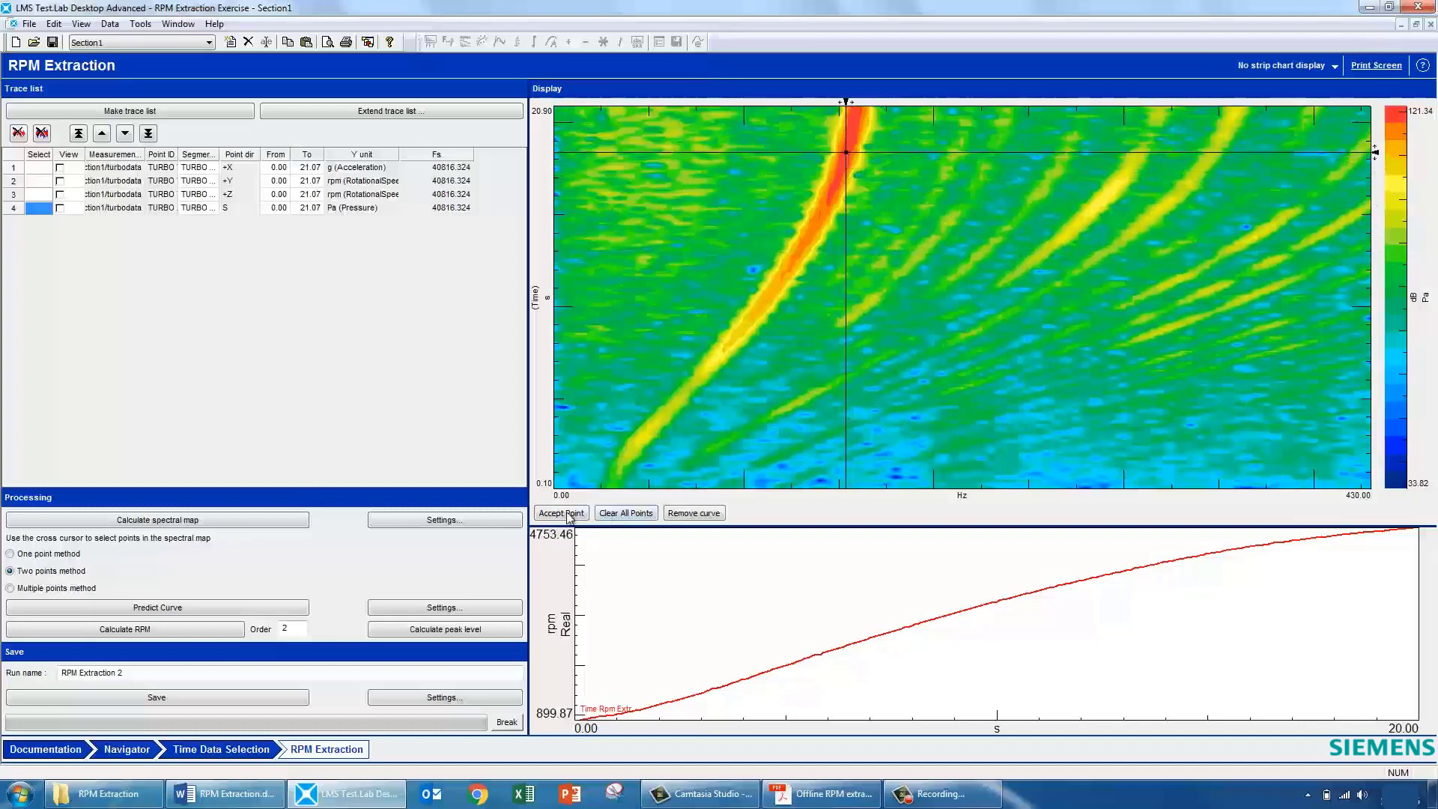
mouse_move(846, 150)
mouse_down()
mouse_move(799, 250)
mouse_move(881, 379)
mouse_move(923, 409)
mouse_up()
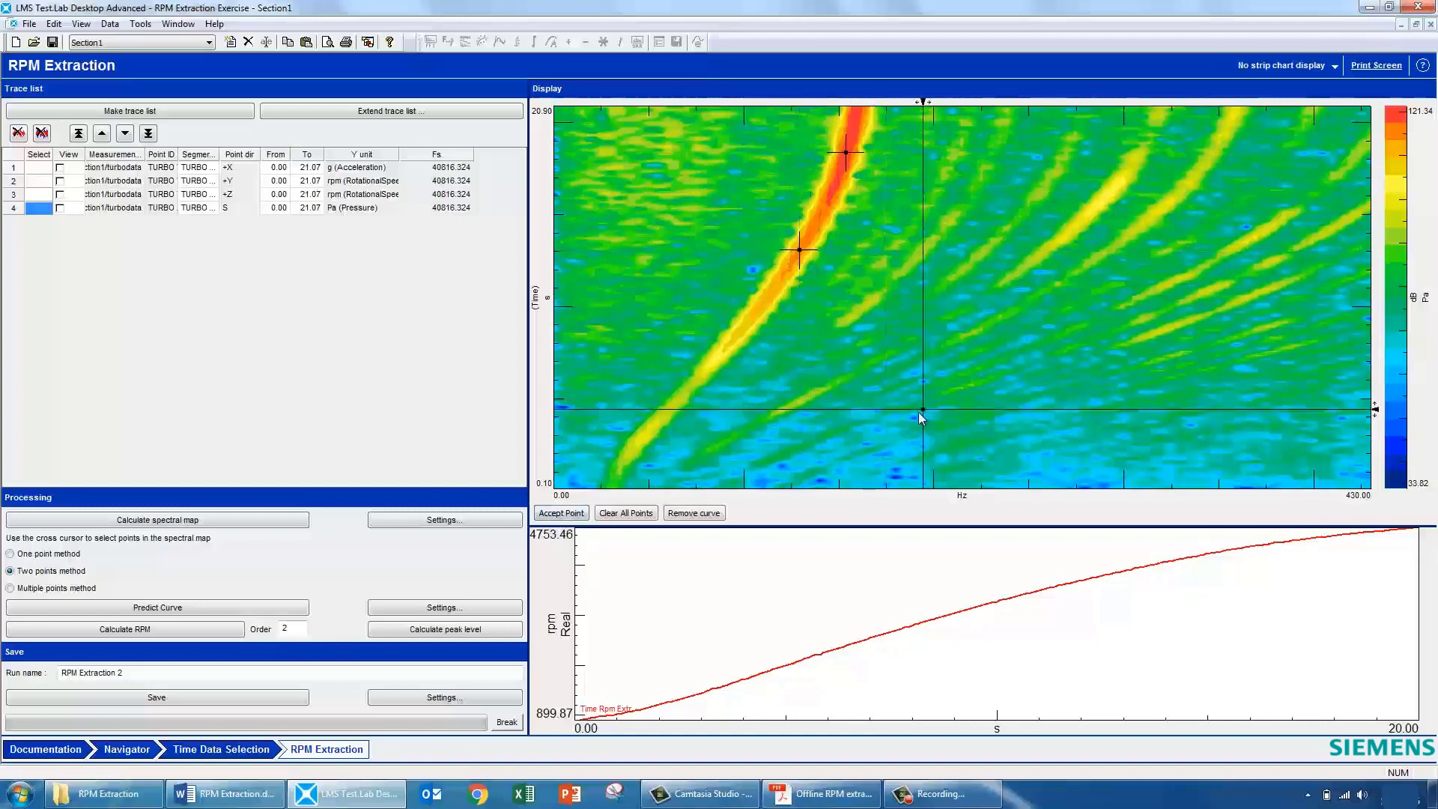
click(251, 607)
Clear the points and curve, accept seven points along the dominant order line with the multiple points method and predict the curve.
click(611, 516)
click(676, 516)
mouse_move(924, 408)
mouse_down()
mouse_move(852, 137)
mouse_move(839, 194)
mouse_move(751, 319)
mouse_move(882, 322)
mouse_up()
click(561, 514)
click(561, 514)
click(566, 512)
click(583, 513)
click(556, 514)
click(562, 514)
click(908, 323)
click(225, 608)
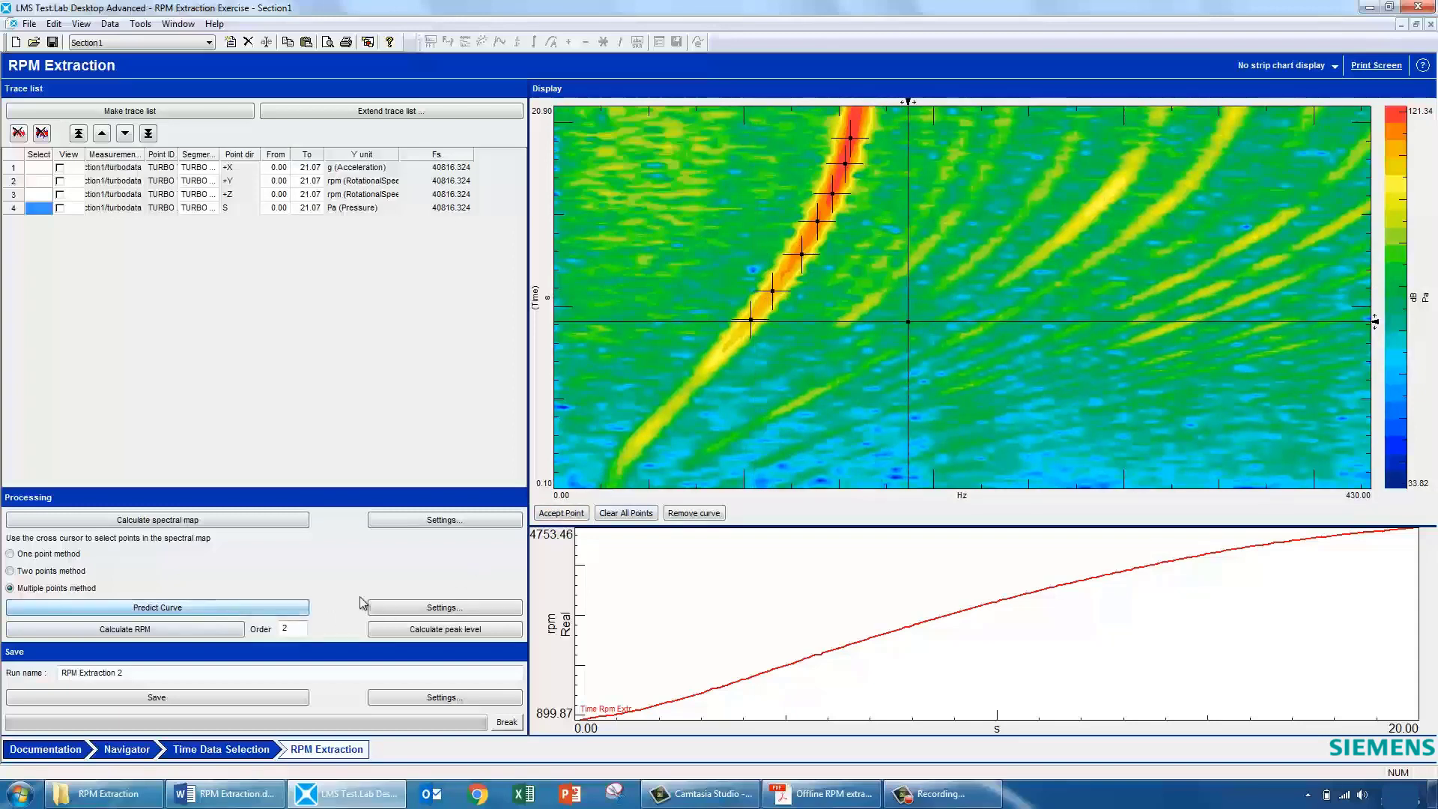